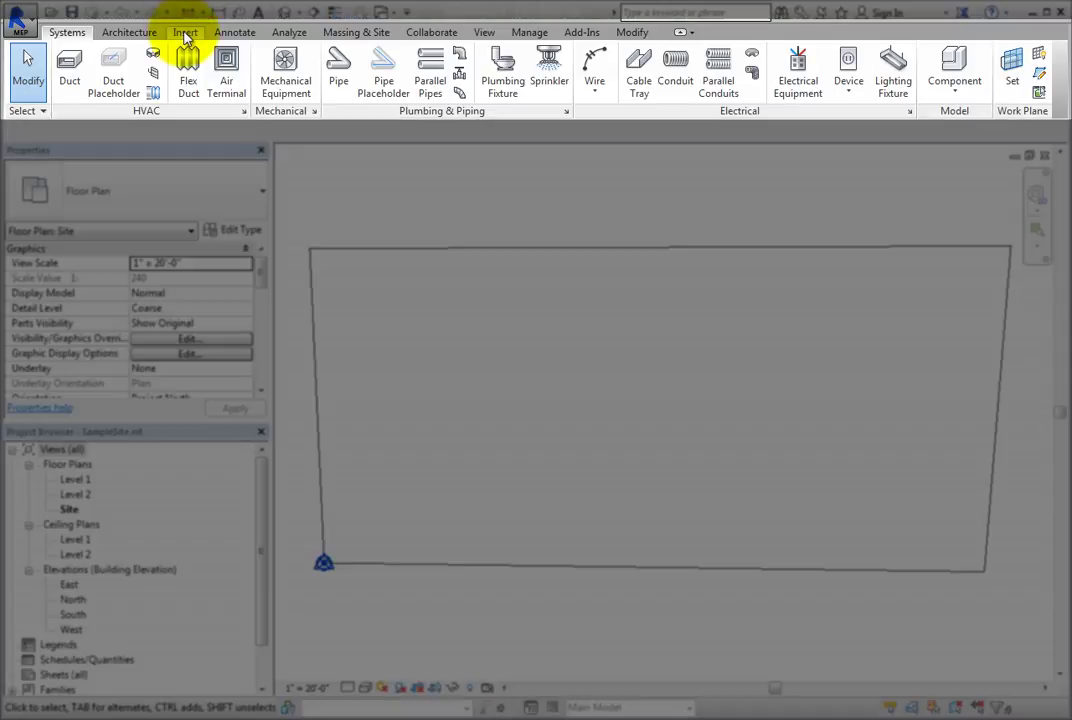
Link SampleBuilding1.rvt into the site with Positioning set to Auto - By Shared Coordinates.
{"action": "left_click", "coordinate": [185, 34]}
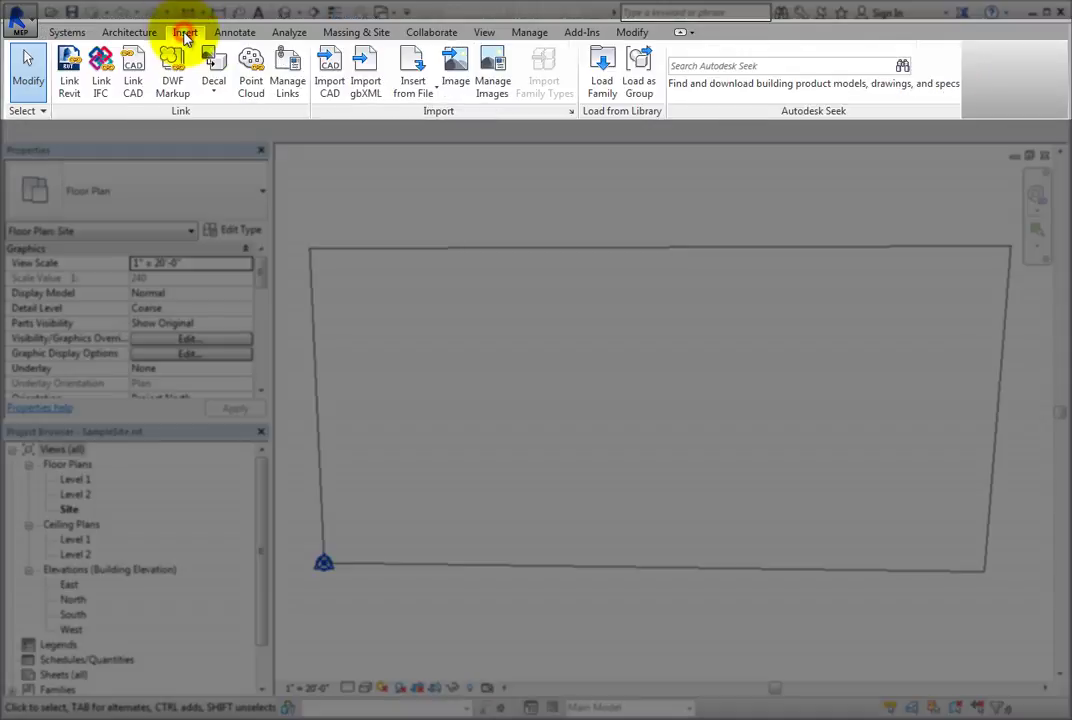
{"action": "left_click", "coordinate": [69, 88]}
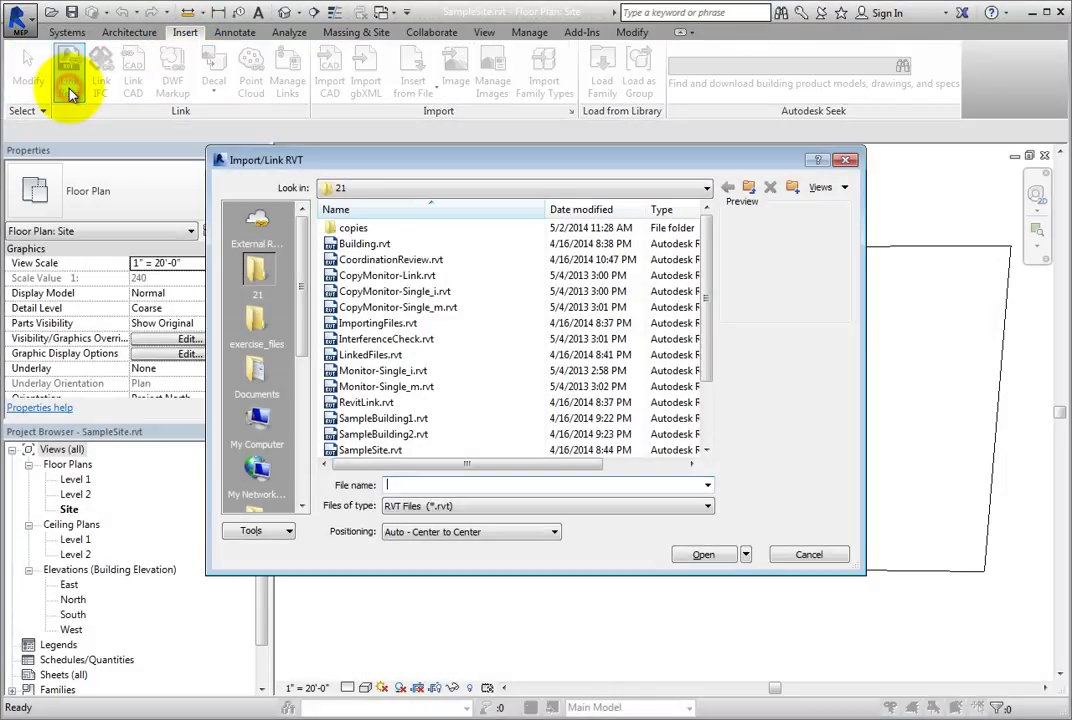
{"action": "left_click_drag", "start_coordinate": [706, 295], "coordinate": [706, 345]}
{"action": "left_click", "coordinate": [450, 357]}
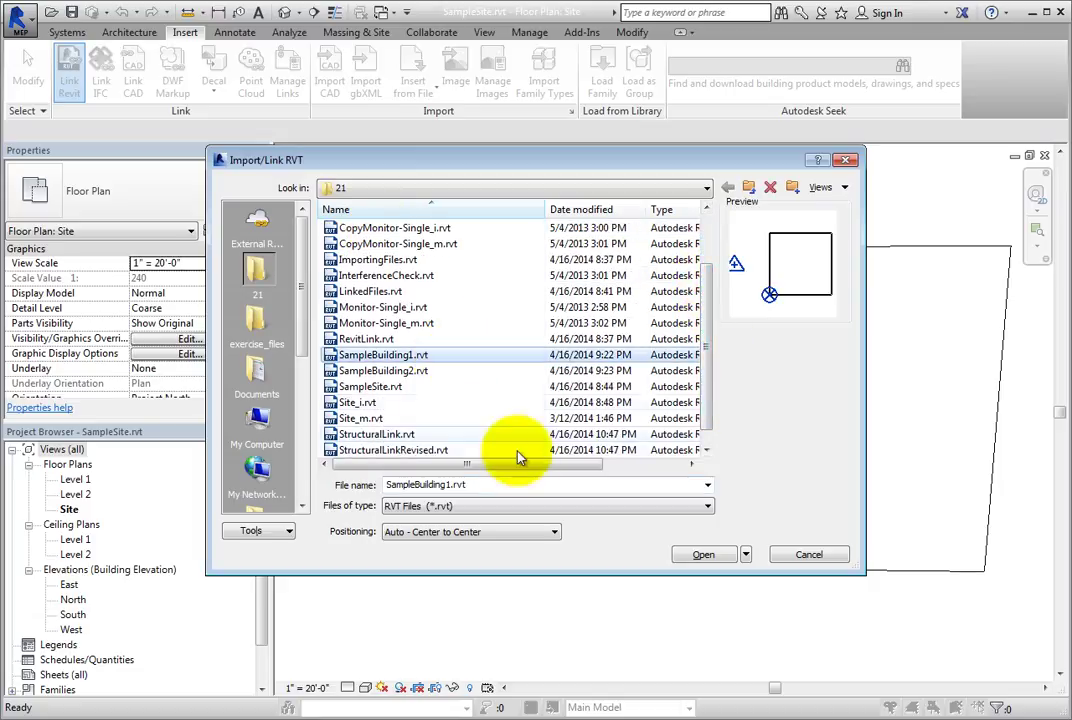
{"action": "left_click", "coordinate": [554, 532]}
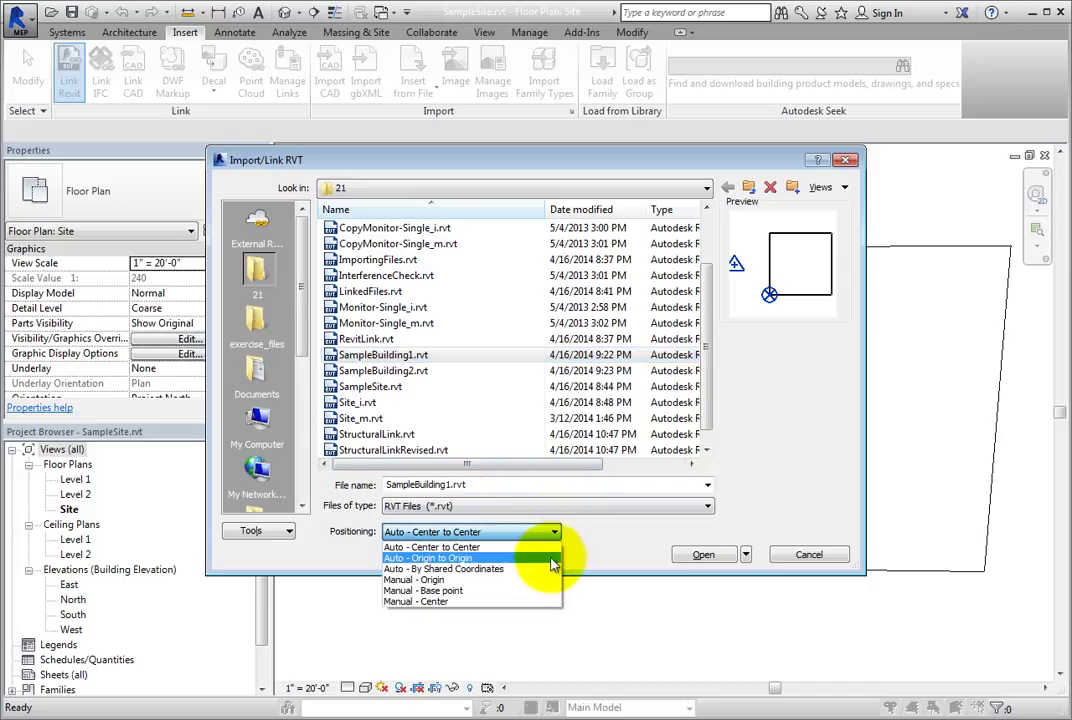
{"action": "left_click", "coordinate": [505, 568]}
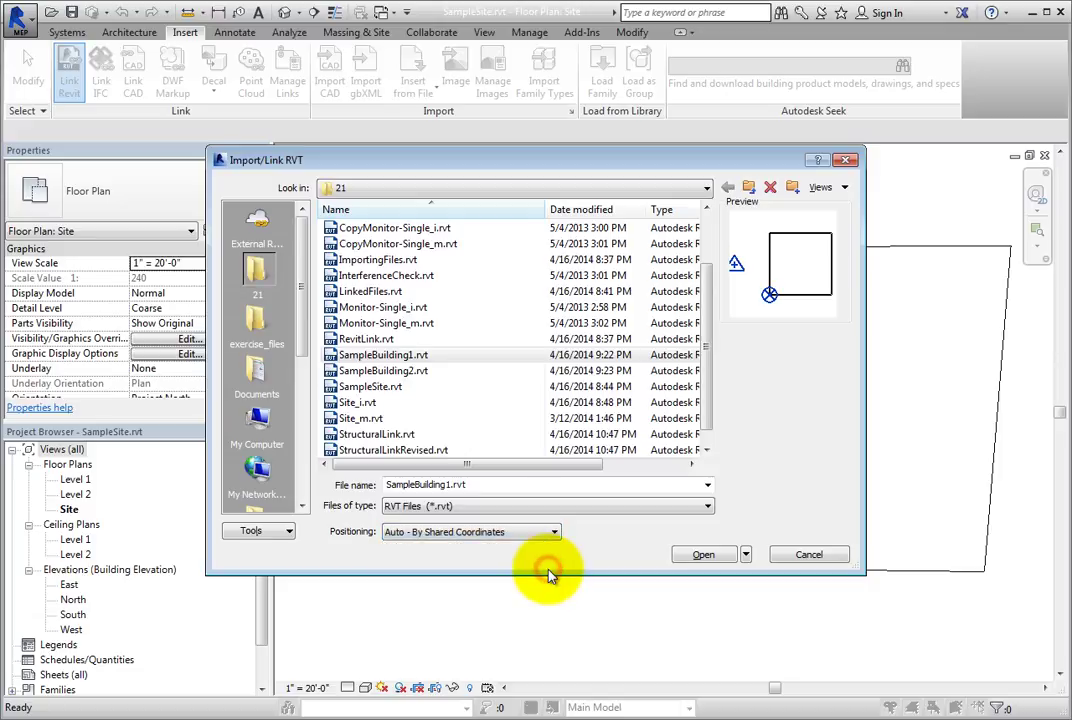
{"action": "left_click", "coordinate": [705, 556]}
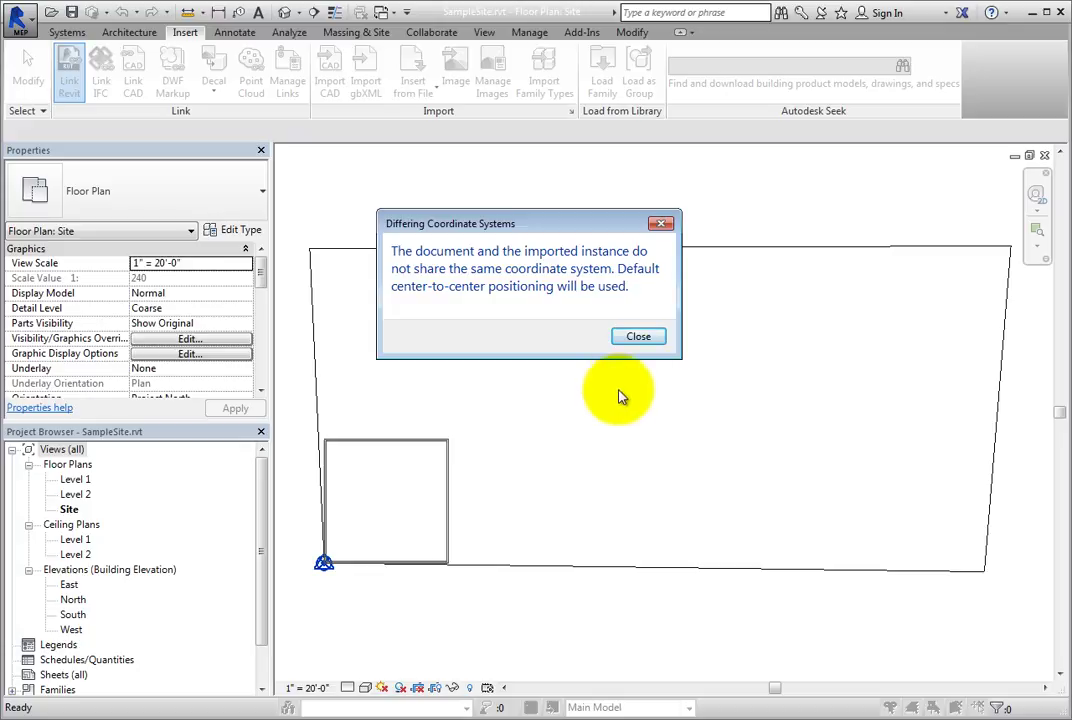
Dismiss the coordinate systems warning and undo the SampleBuilding1 link, confirming with Yes.
{"action": "left_click", "coordinate": [636, 337]}
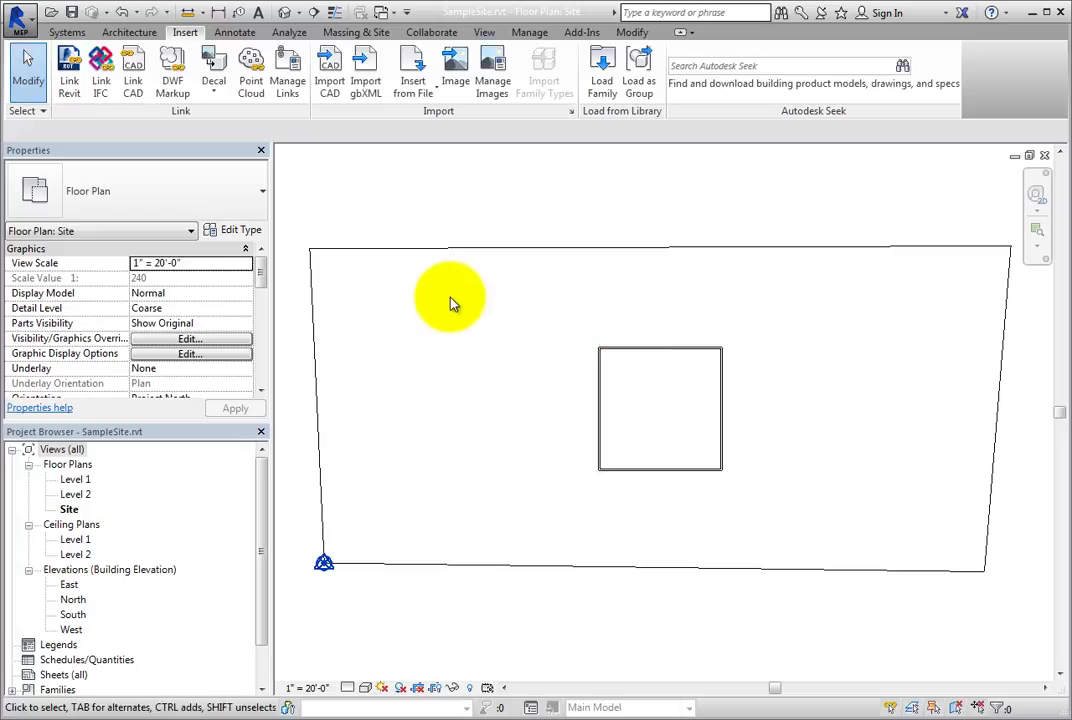
{"action": "left_click", "coordinate": [121, 12]}
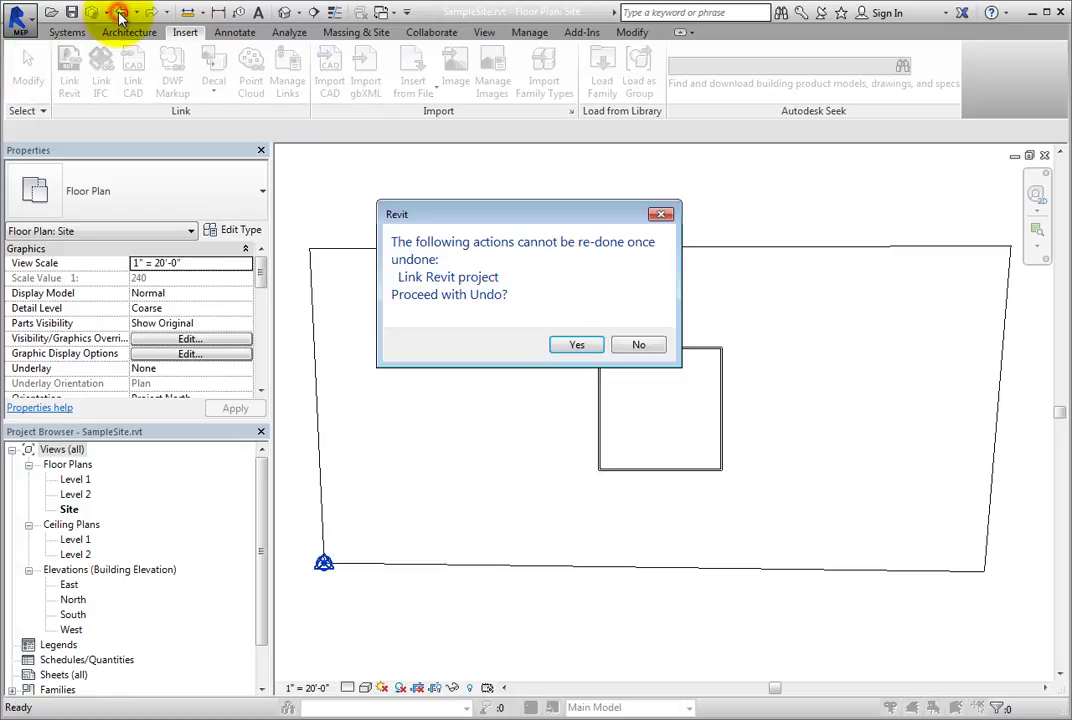
{"action": "left_click", "coordinate": [578, 346]}
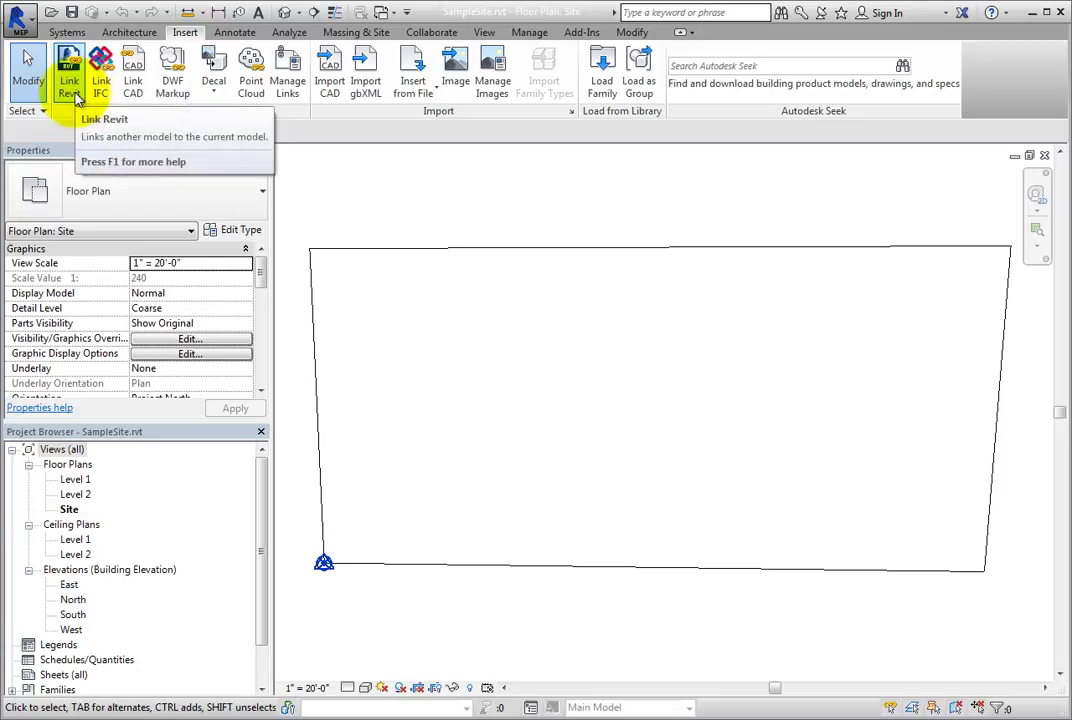
Link SampleBuilding1.rvt again with Positioning set to Auto - Origin to Origin.
{"action": "left_click", "coordinate": [74, 95]}
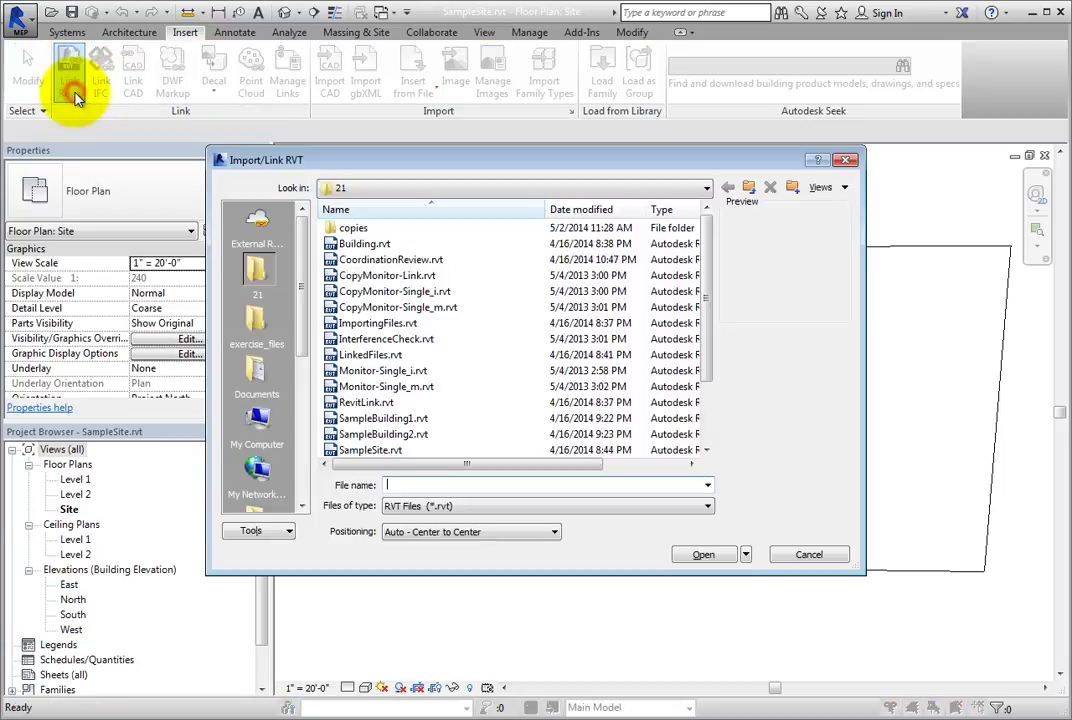
{"action": "left_click", "coordinate": [420, 420]}
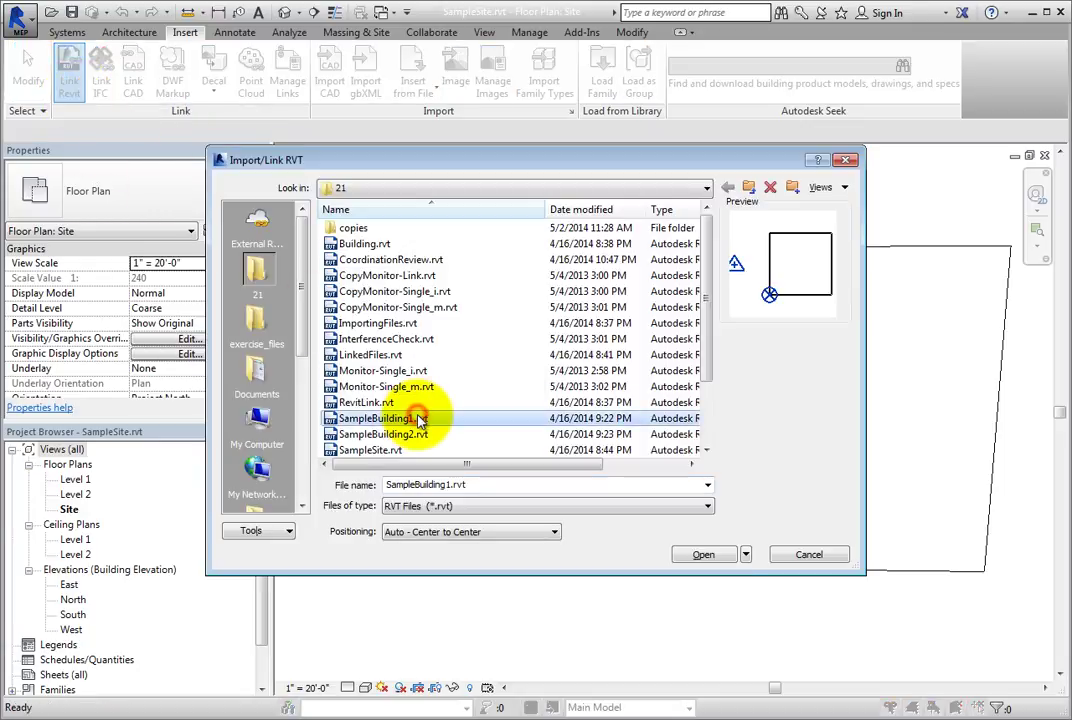
{"action": "left_click", "coordinate": [521, 540]}
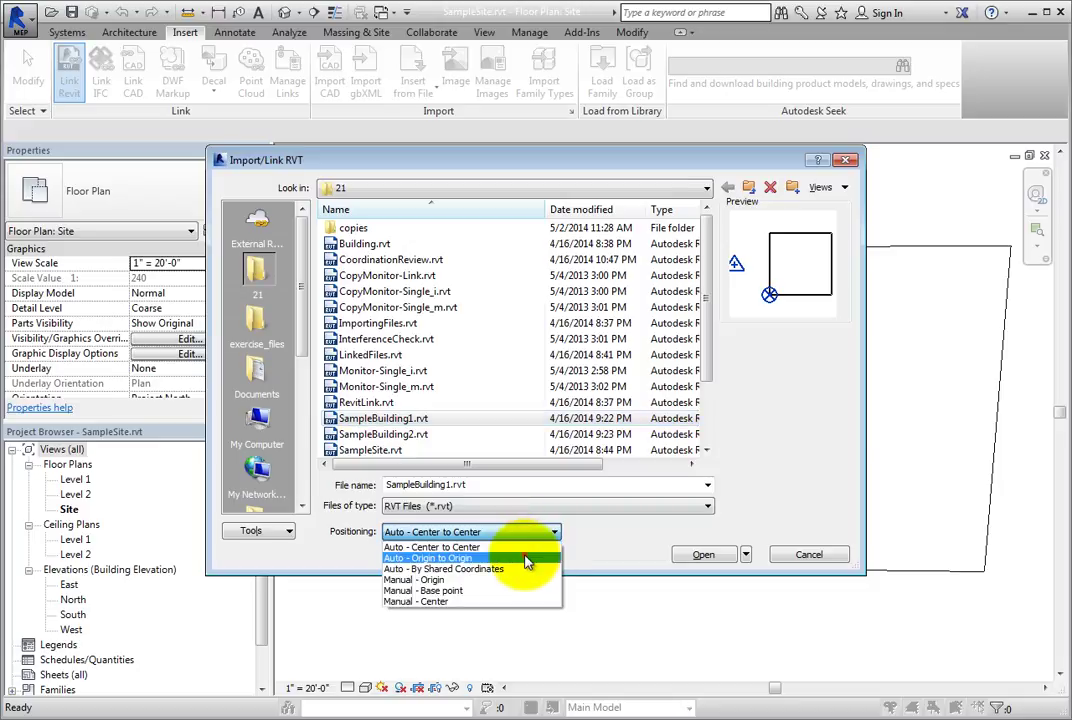
{"action": "left_click", "coordinate": [527, 559]}
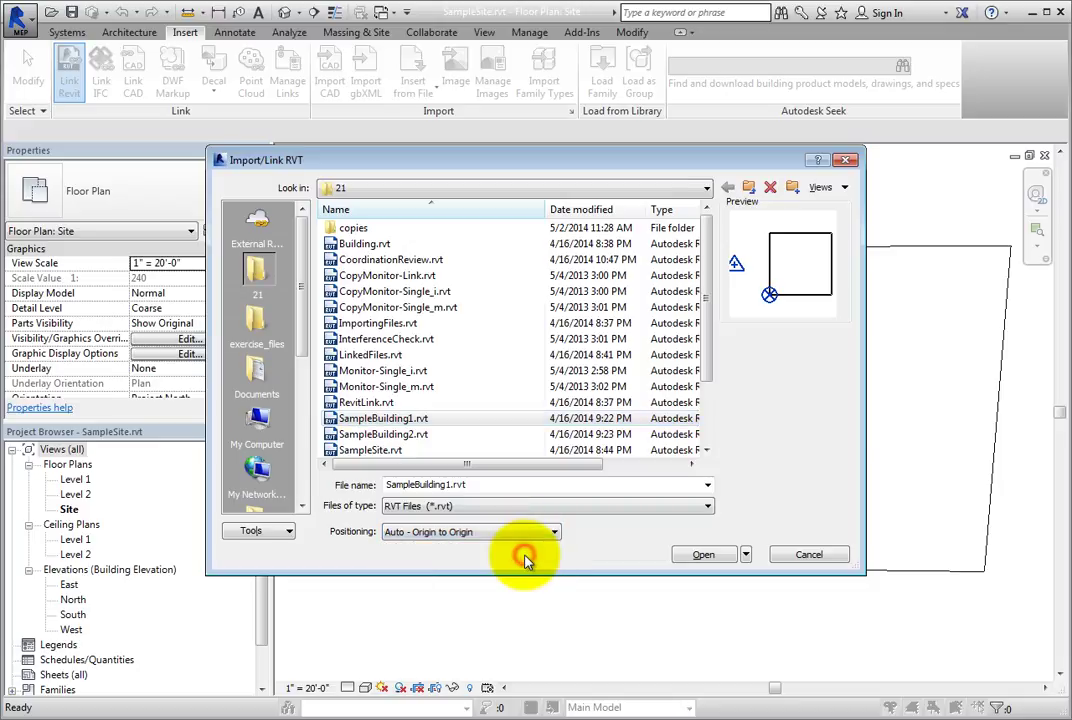
{"action": "left_click", "coordinate": [706, 555]}
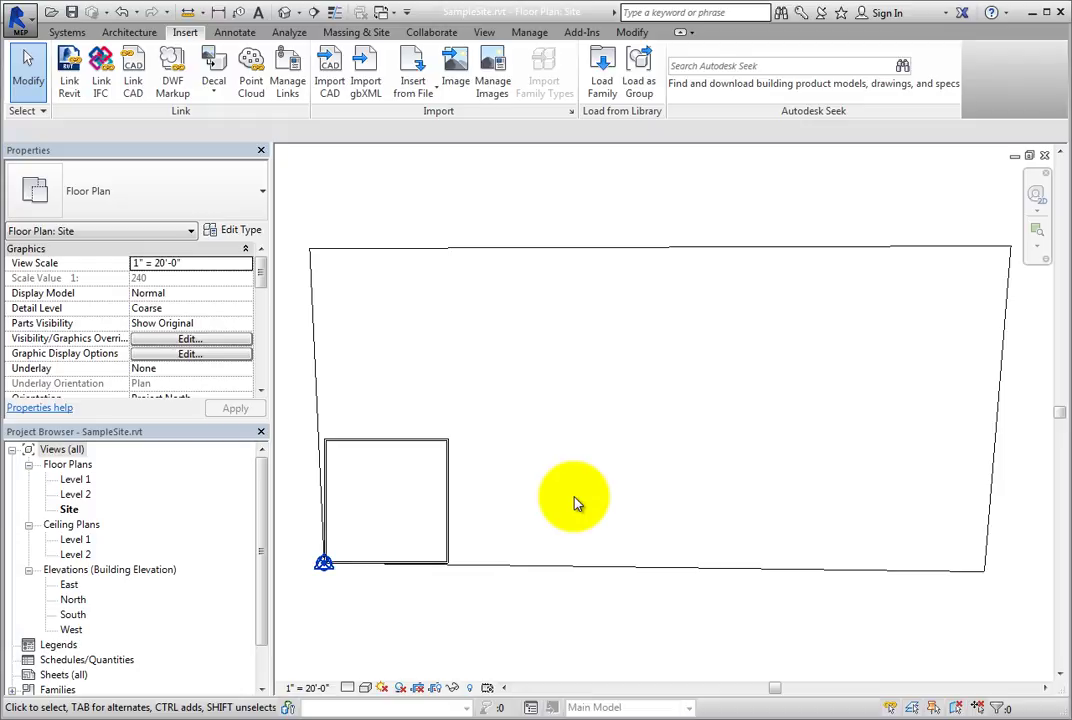
Add SampleBuilding2.rvt in Manage Links using Auto - Origin to Origin positioning, then confirm with OK.
{"action": "left_click", "coordinate": [530, 32]}
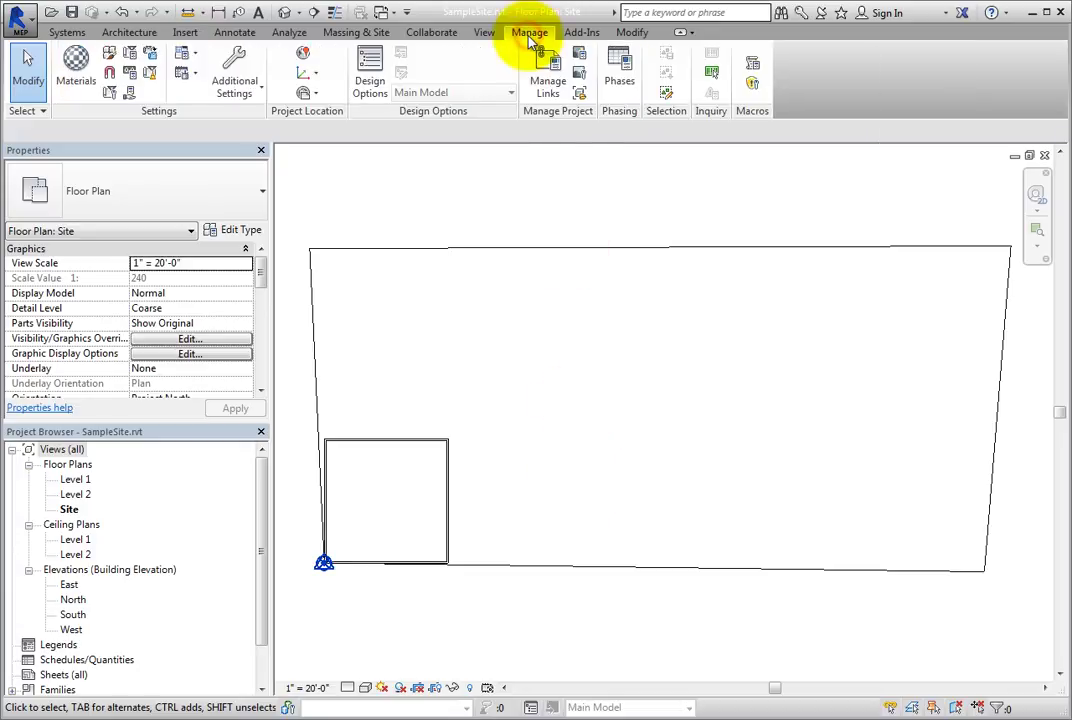
{"action": "left_click", "coordinate": [556, 102]}
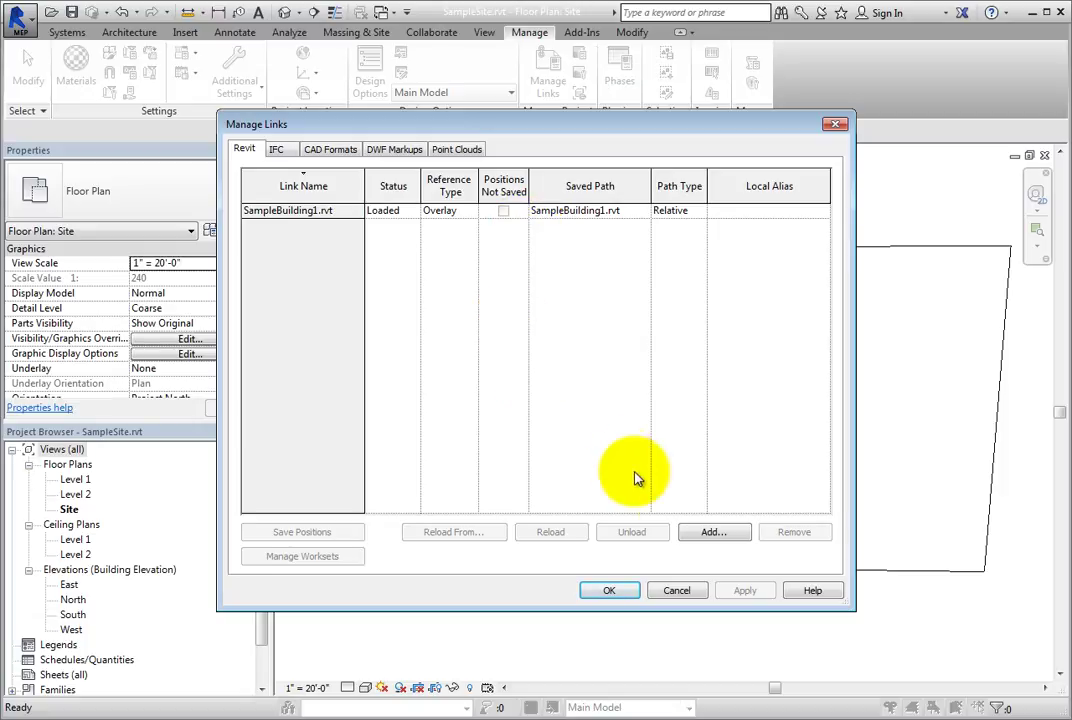
{"action": "left_click", "coordinate": [713, 531]}
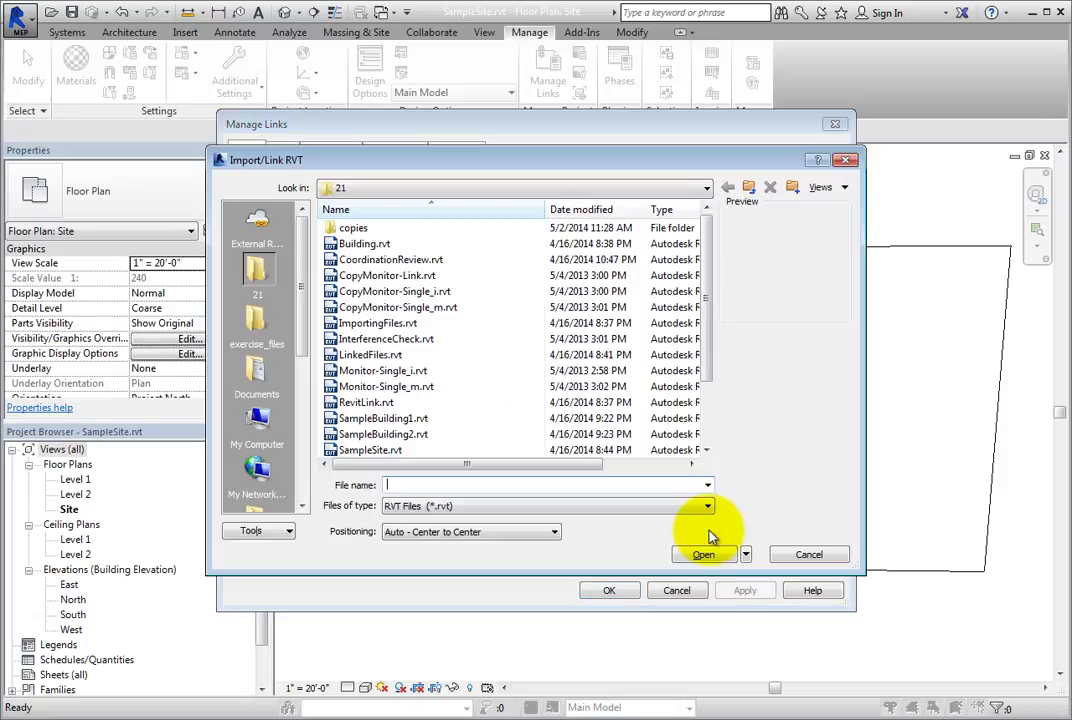
{"action": "left_click", "coordinate": [413, 436]}
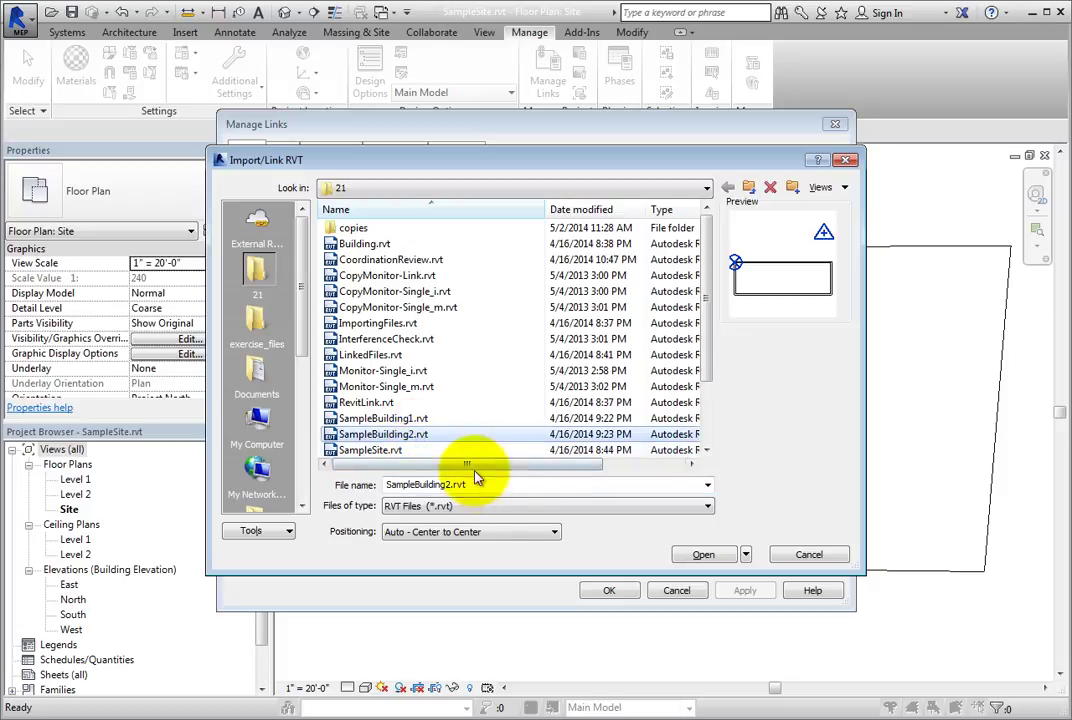
{"action": "left_click", "coordinate": [546, 532]}
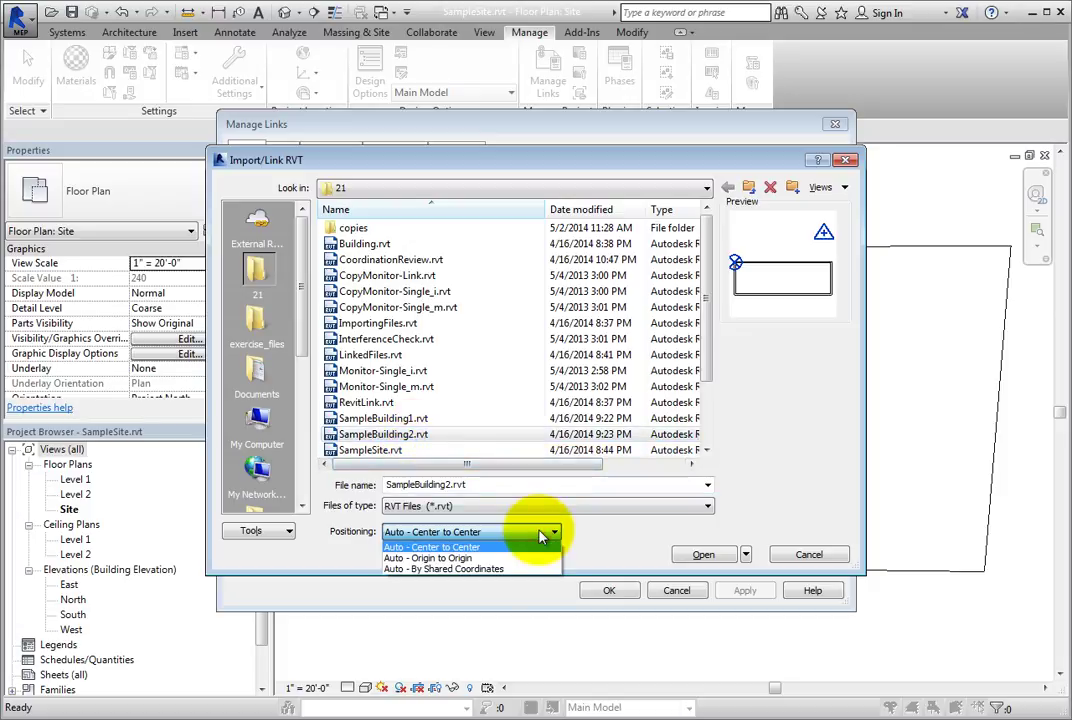
{"action": "left_click", "coordinate": [540, 558]}
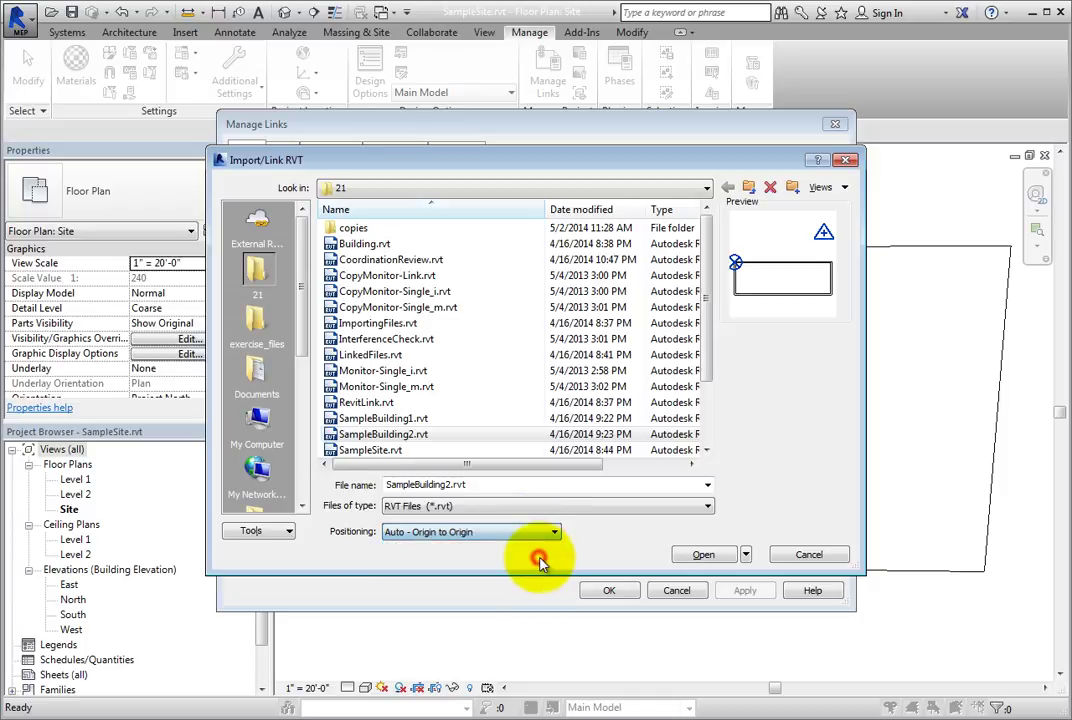
{"action": "left_click", "coordinate": [704, 556]}
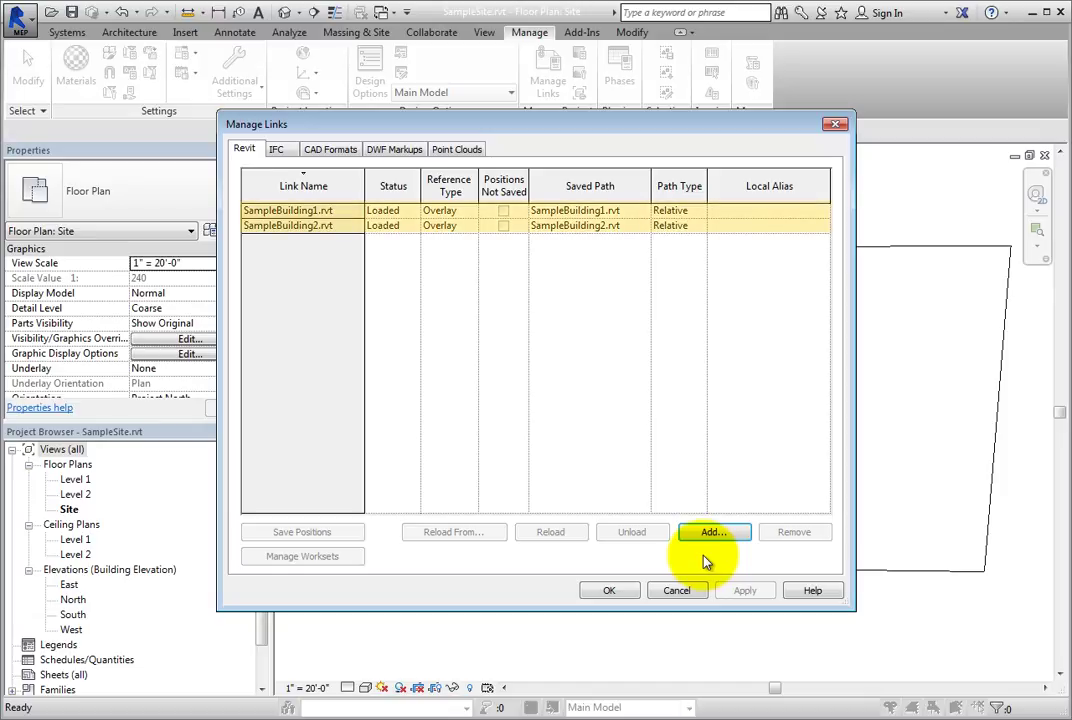
{"action": "left_click", "coordinate": [562, 468]}
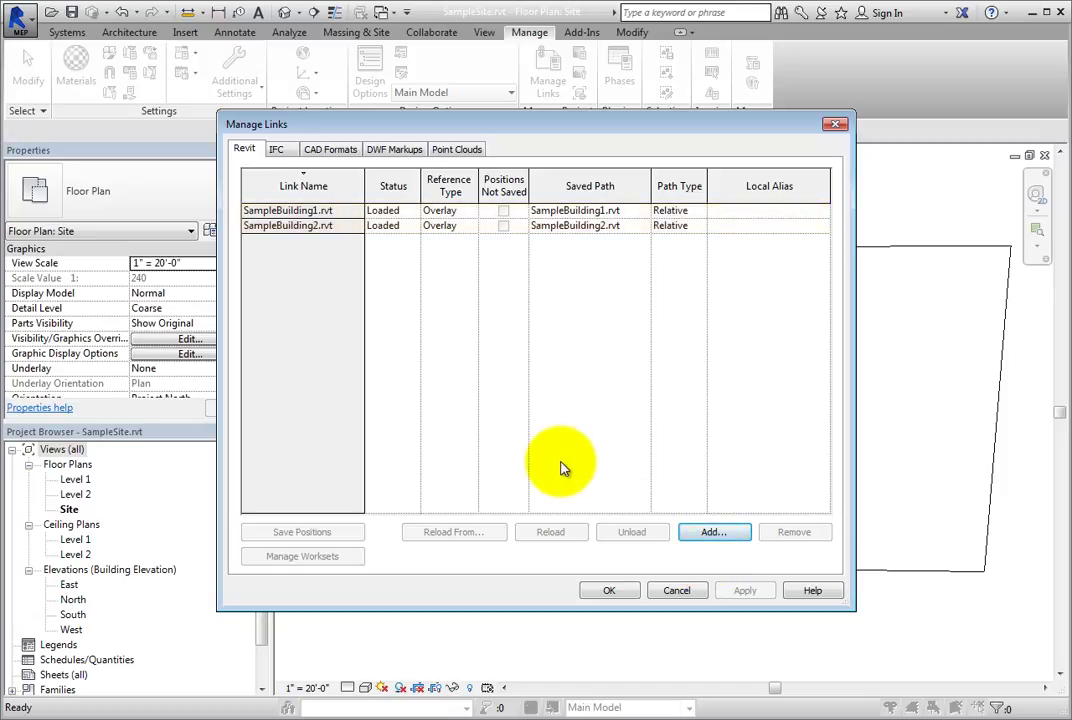
{"action": "left_click", "coordinate": [618, 590]}
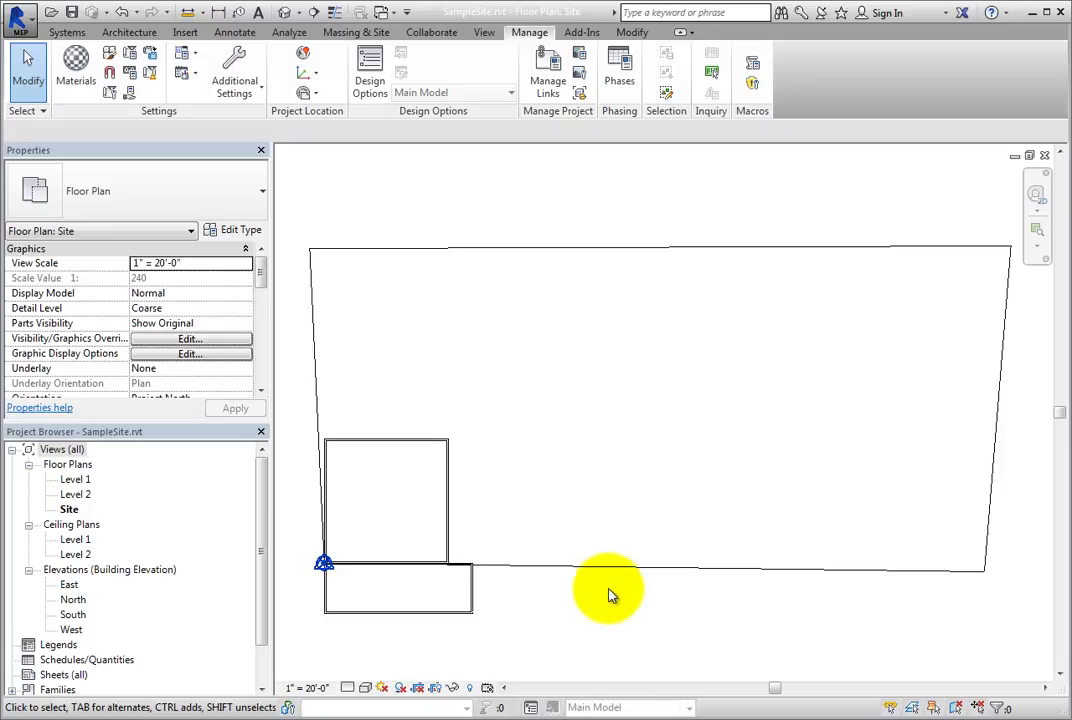
{"action": "left_click", "coordinate": [447, 502]}
{"action": "left_click_drag", "start_coordinate": [447, 502], "coordinate": [459, 398]}
{"action": "left_click", "coordinate": [473, 583]}
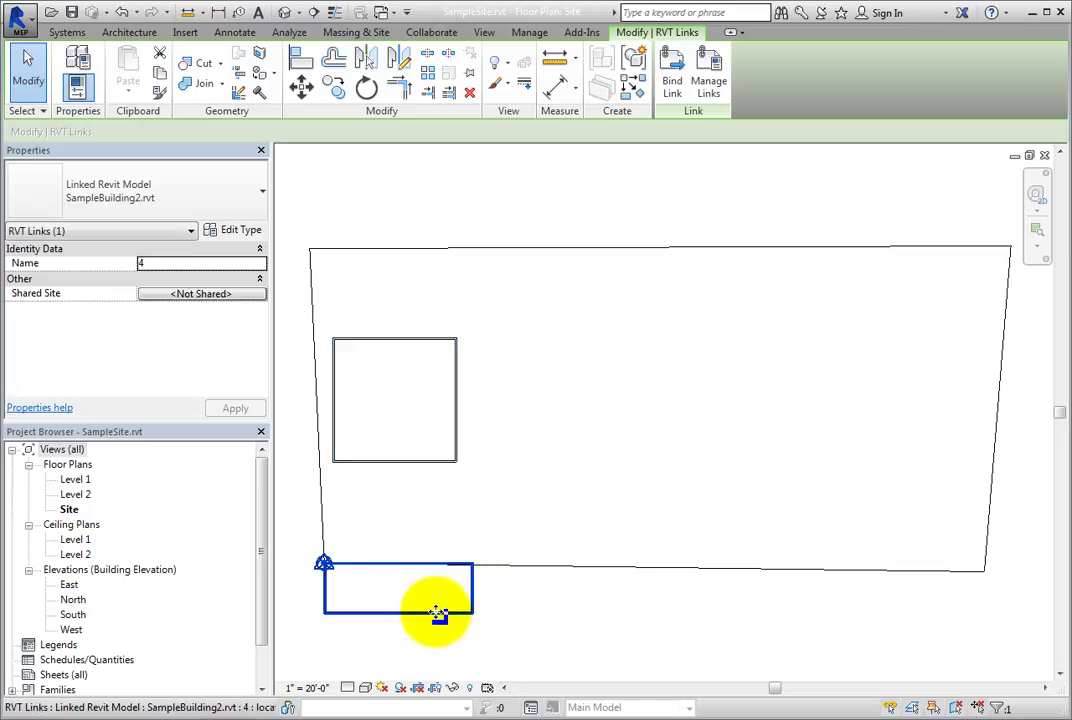
{"action": "left_click_drag", "start_coordinate": [436, 613], "coordinate": [878, 464]}
{"action": "left_click", "coordinate": [615, 518]}
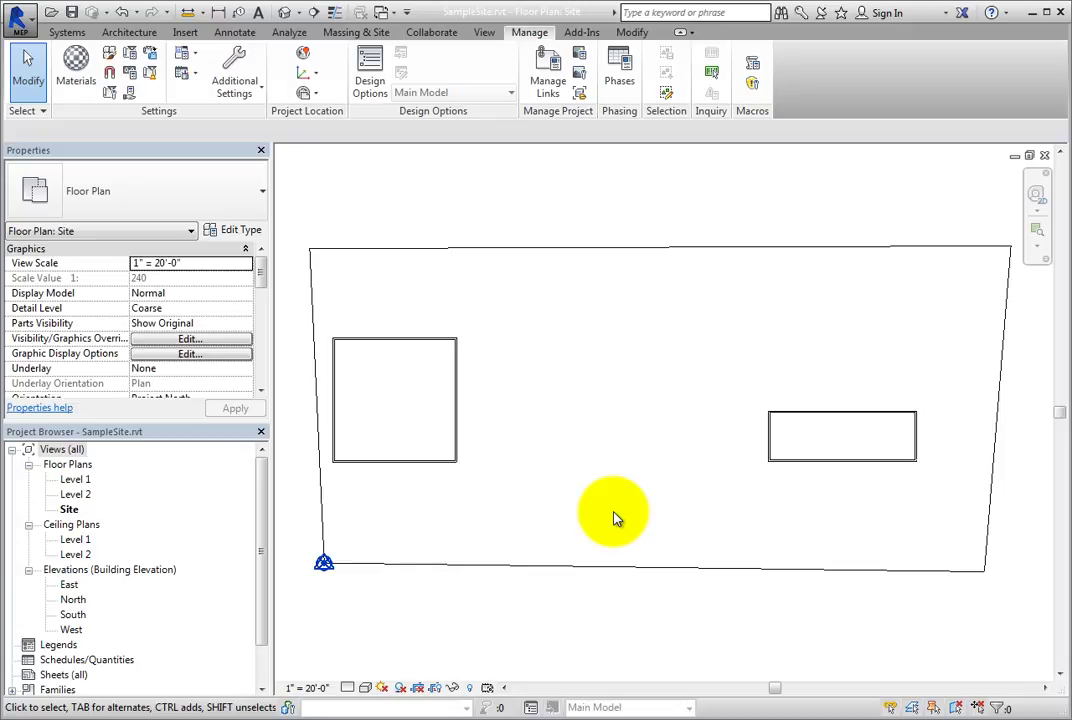
Choose Publish Coordinates from the Manage tab's Coordinates dropdown.
{"action": "left_click", "coordinate": [316, 80]}
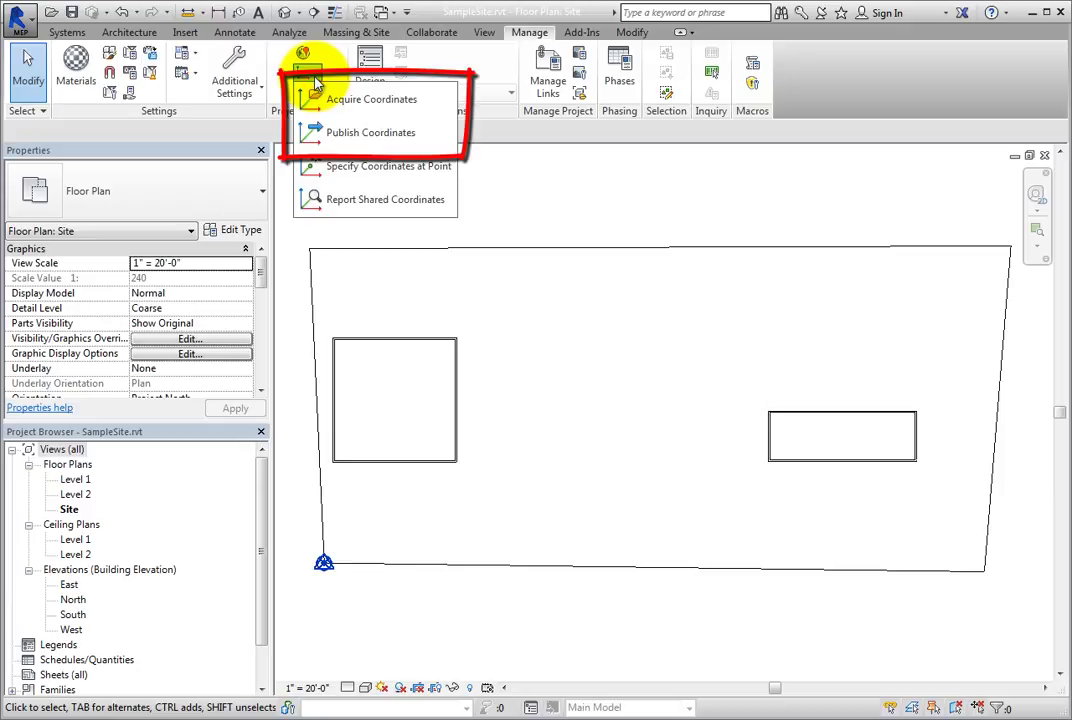
{"action": "left_click", "coordinate": [440, 133]}
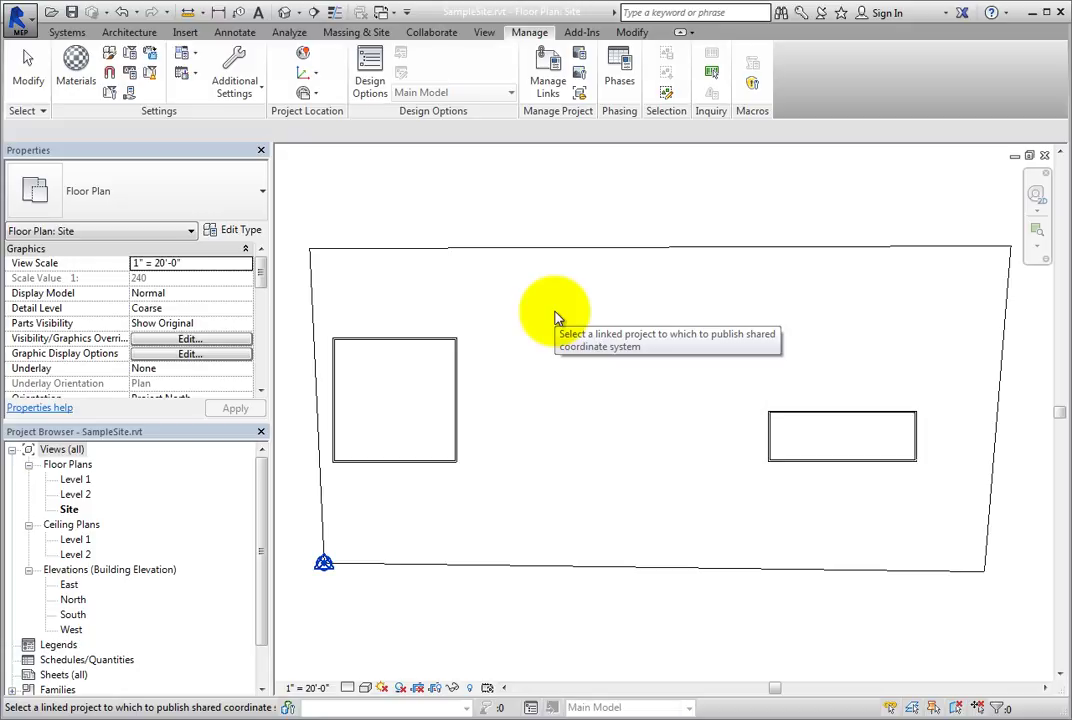
Pick the SampleBuilding1 link and keep Internal (current) as its position on the Site tab.
{"action": "left_click", "coordinate": [462, 373]}
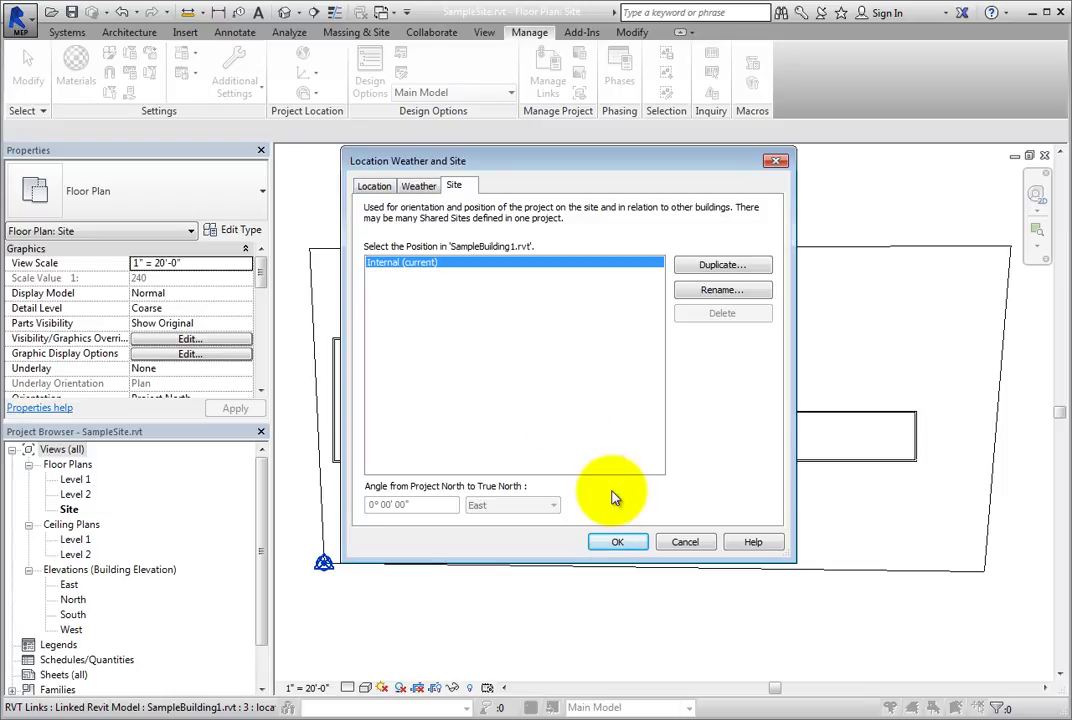
{"action": "left_click", "coordinate": [627, 542]}
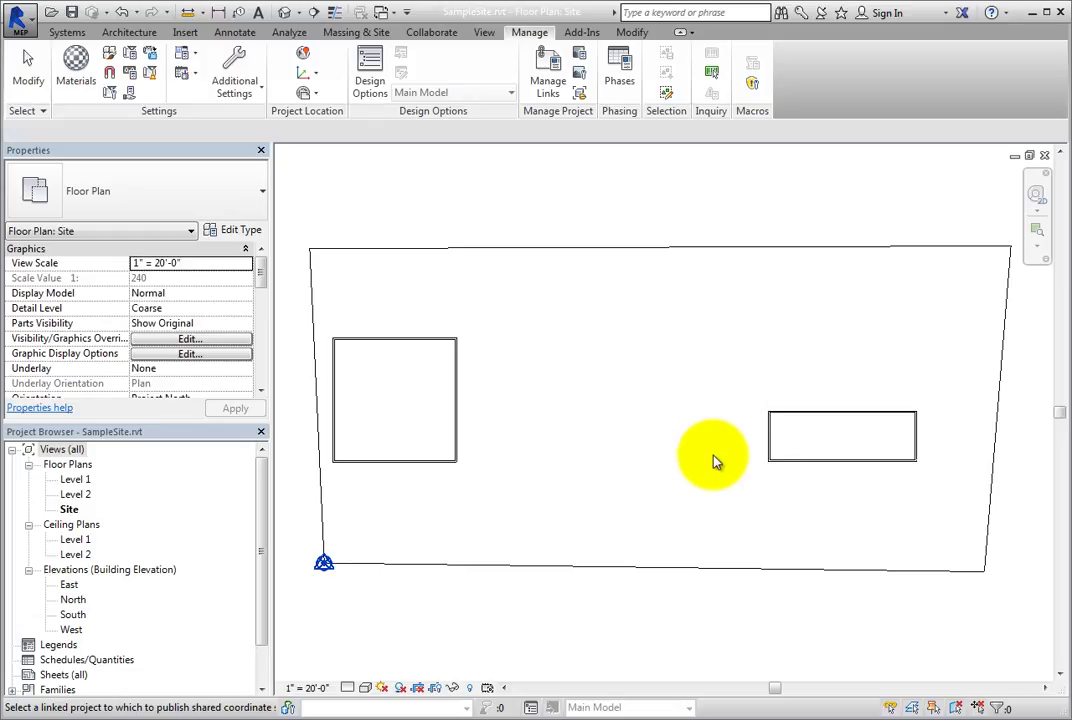
Pick the SampleBuilding2 link and accept Internal (current) as its shared position.
{"action": "left_click", "coordinate": [771, 448]}
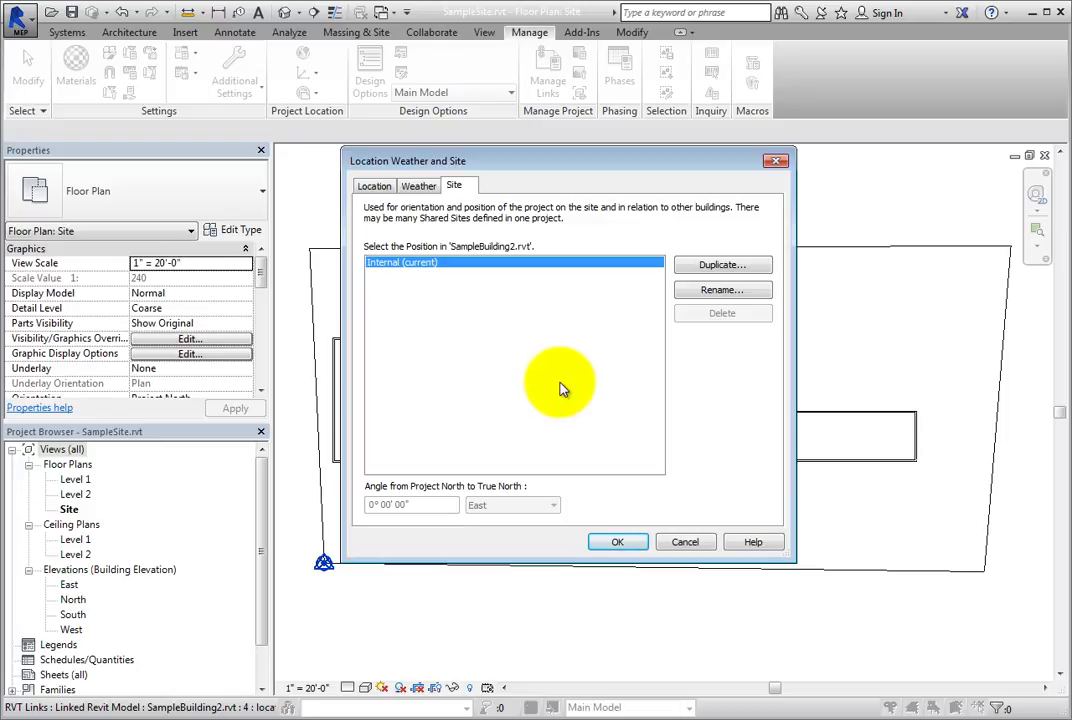
{"action": "left_click", "coordinate": [620, 542]}
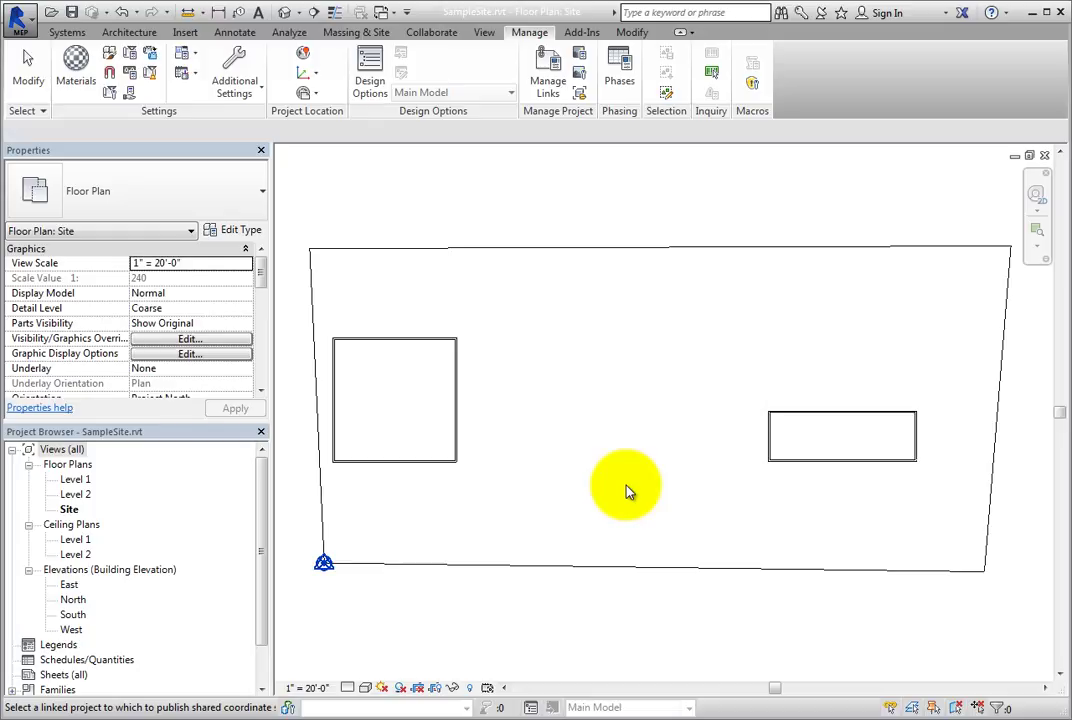
Save the site and choose Save for SampleBuilding1 and SampleBuilding2 in both Location Position Changed dialogs.
{"action": "left_click", "coordinate": [73, 13]}
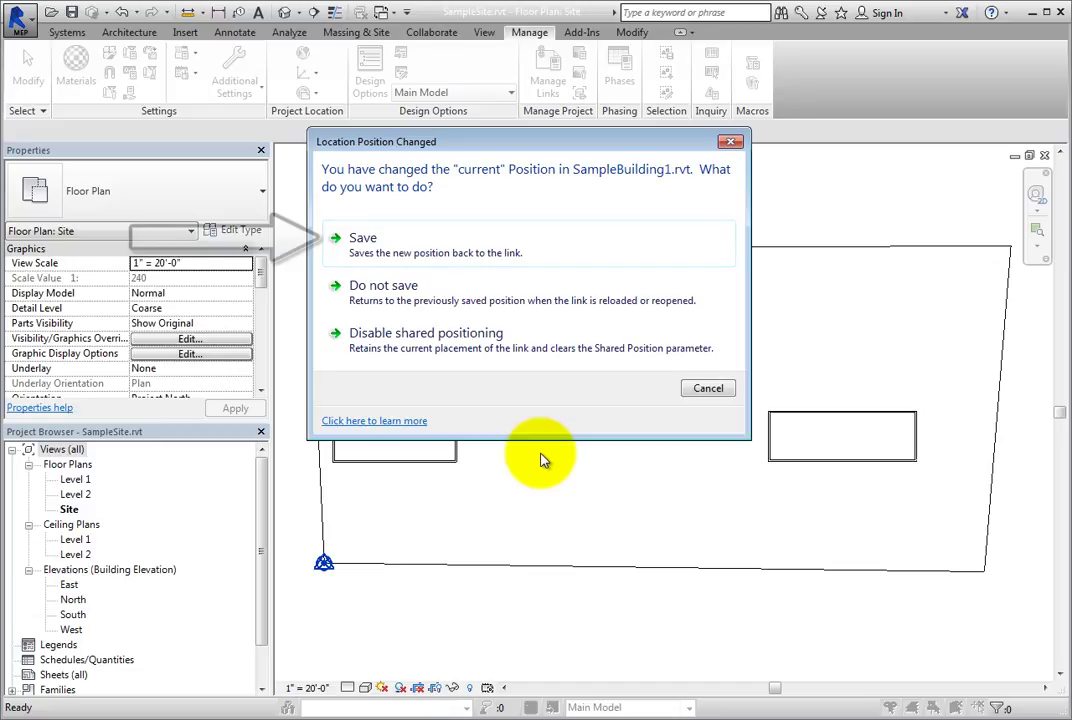
{"action": "left_click", "coordinate": [463, 257]}
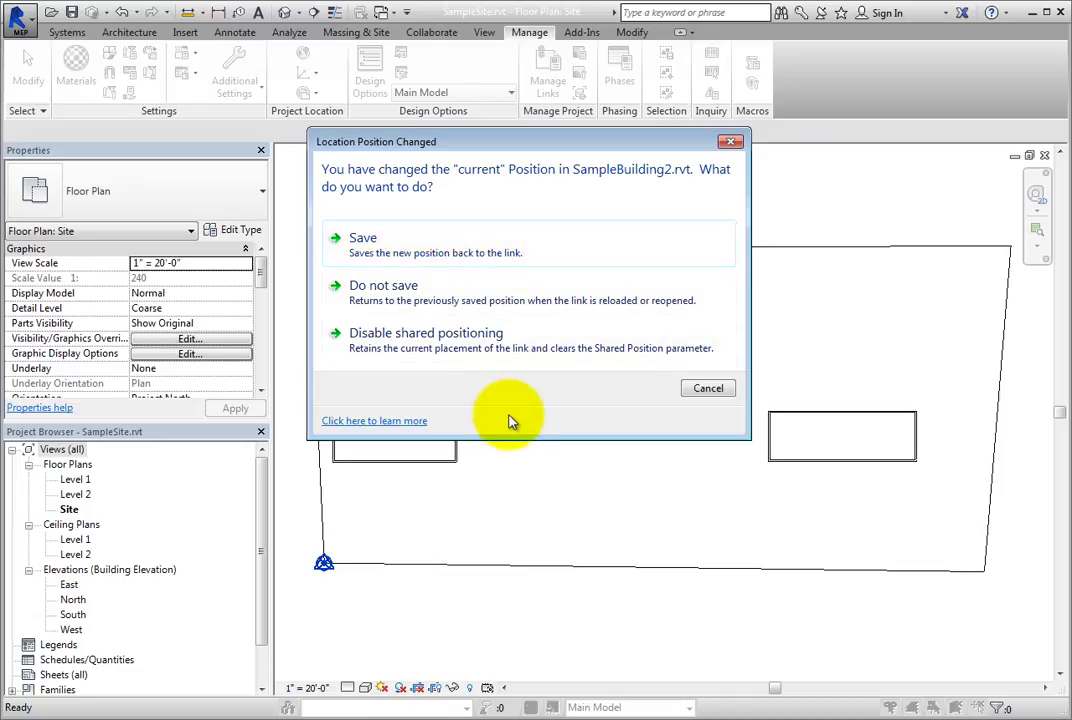
{"action": "left_click", "coordinate": [460, 256]}
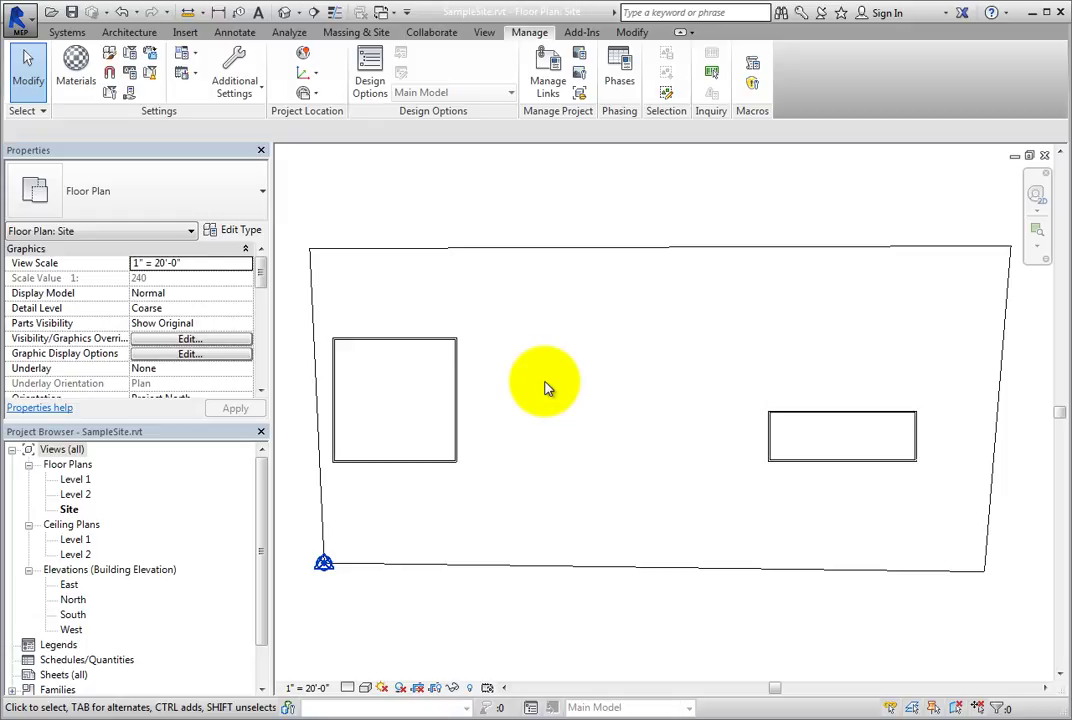
Save the site project again and close it from the Application menu.
{"action": "left_click", "coordinate": [73, 14]}
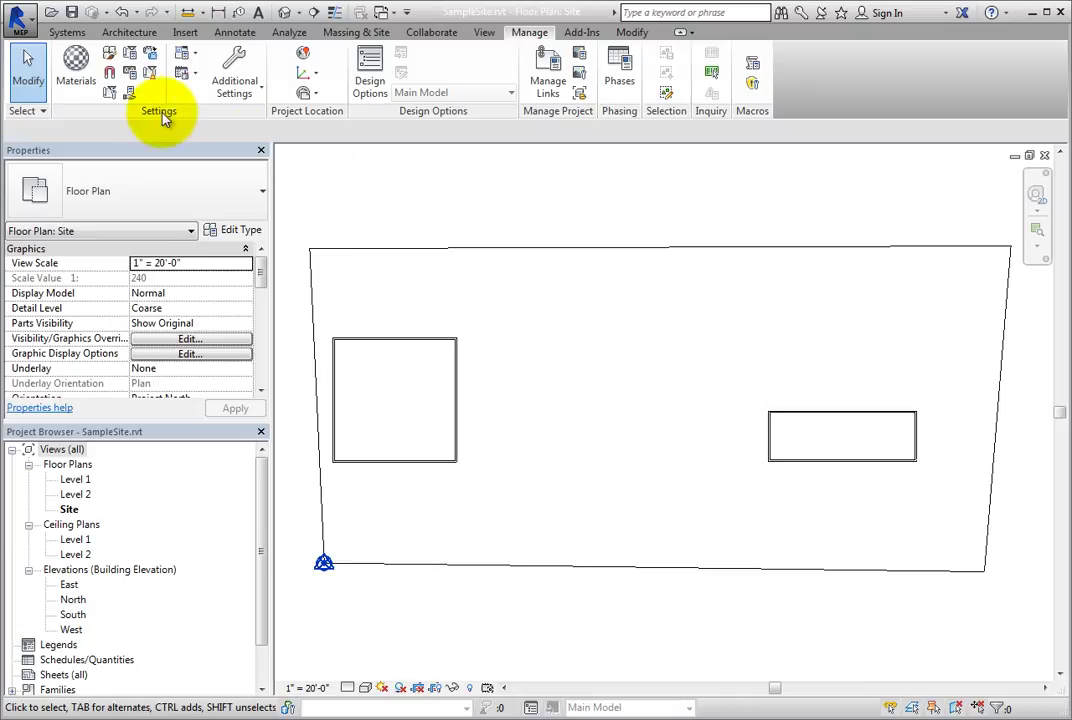
{"action": "left_click", "coordinate": [20, 18]}
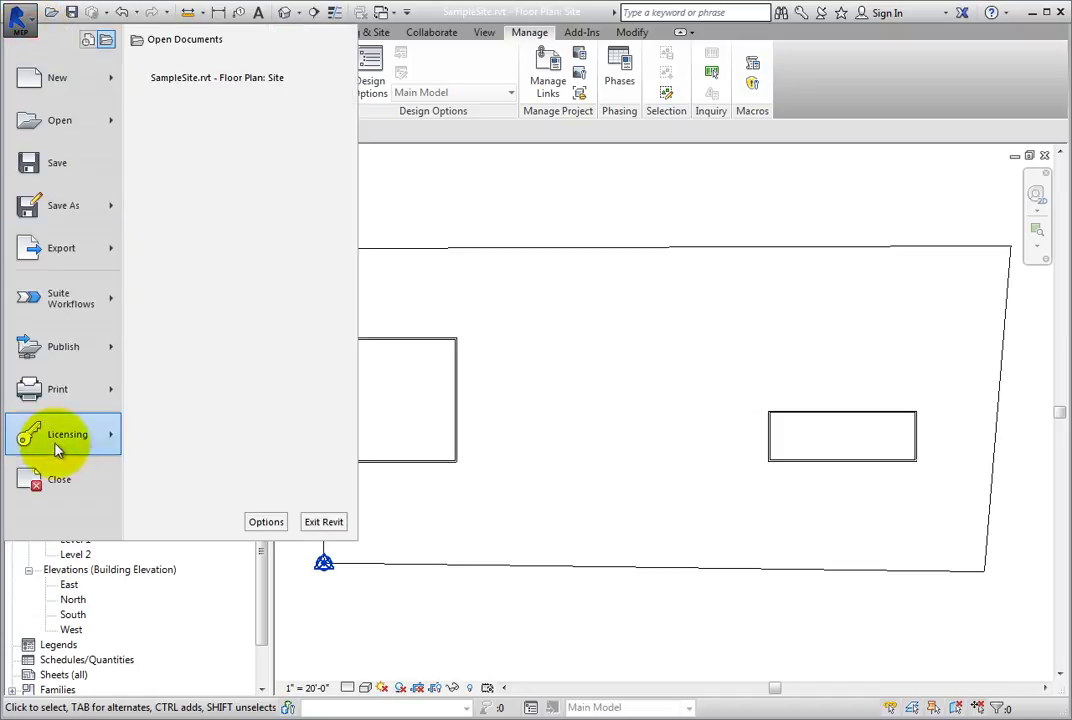
{"action": "left_click", "coordinate": [59, 474]}
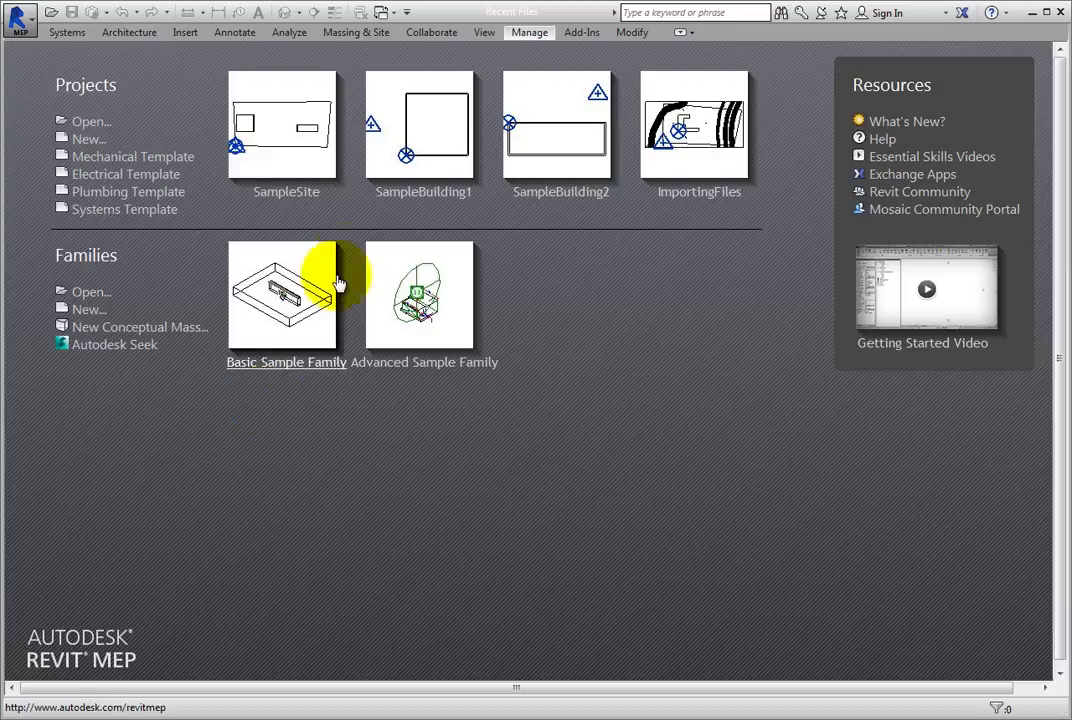
Open SampleBuilding1 from Recent Files and link SampleBuilding2.rvt with Auto - By Shared Coordinates positioning.
{"action": "left_click", "coordinate": [408, 195]}
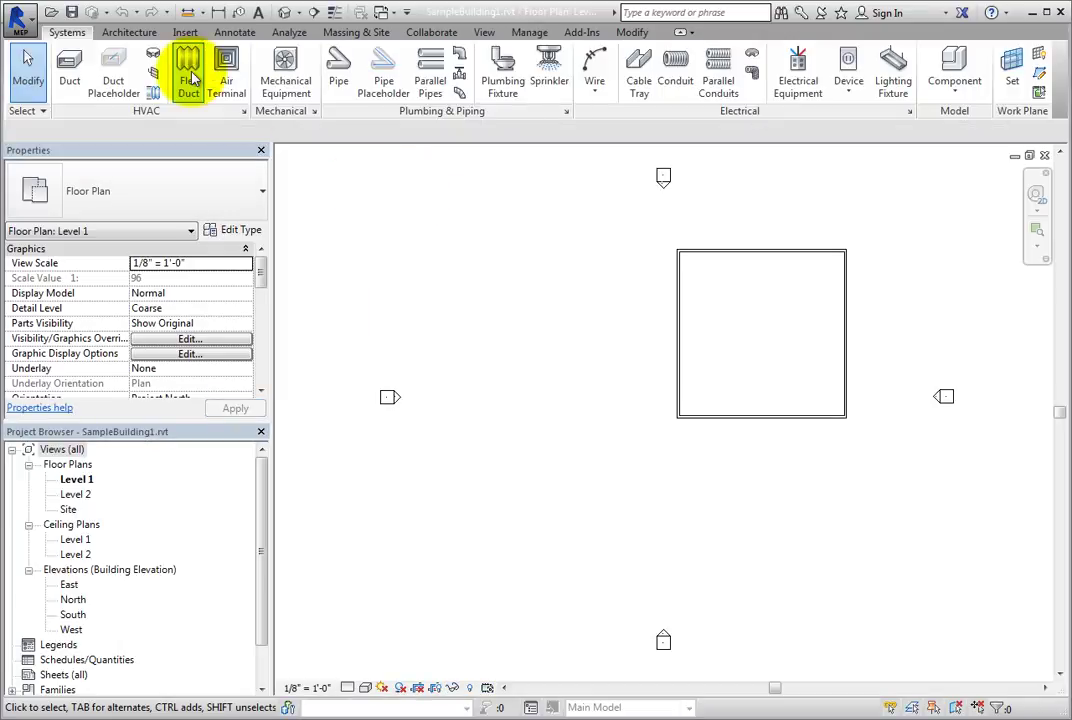
{"action": "left_click", "coordinate": [180, 32]}
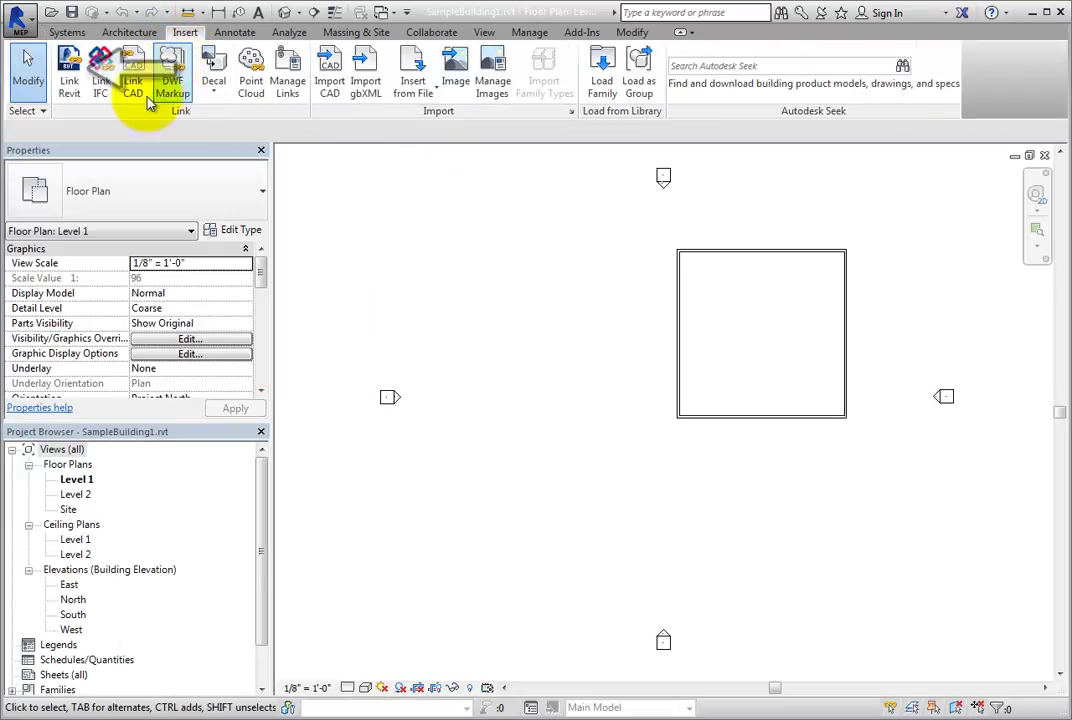
{"action": "left_click", "coordinate": [65, 84]}
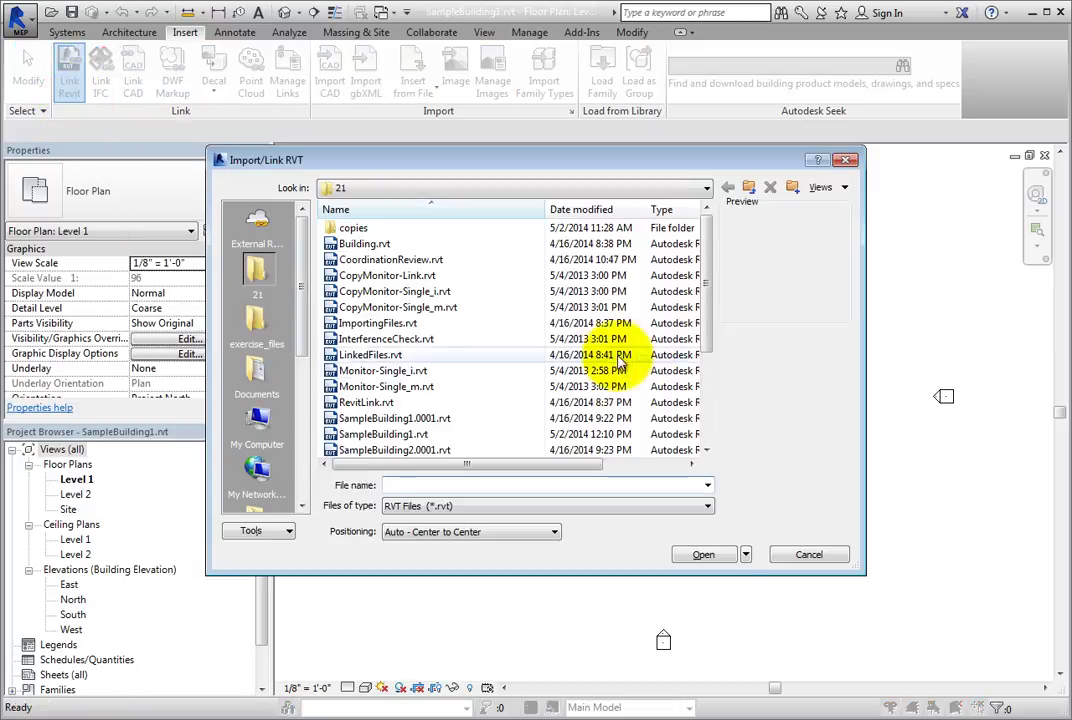
{"action": "left_click_drag", "start_coordinate": [708, 335], "coordinate": [686, 403]}
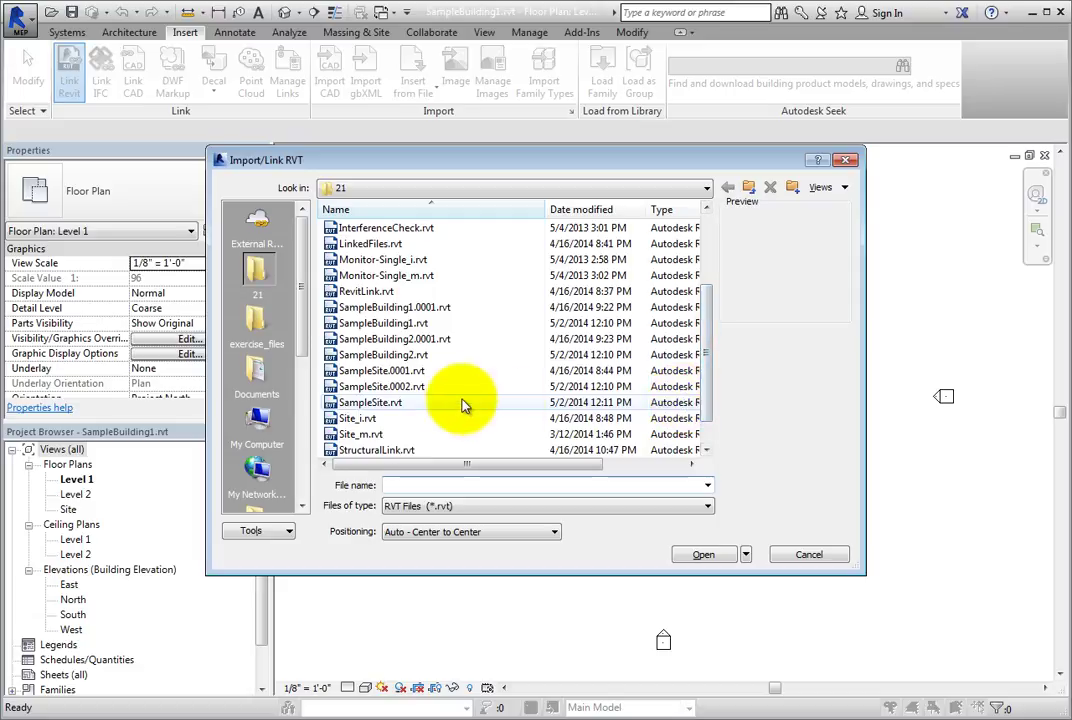
{"action": "left_click", "coordinate": [388, 355]}
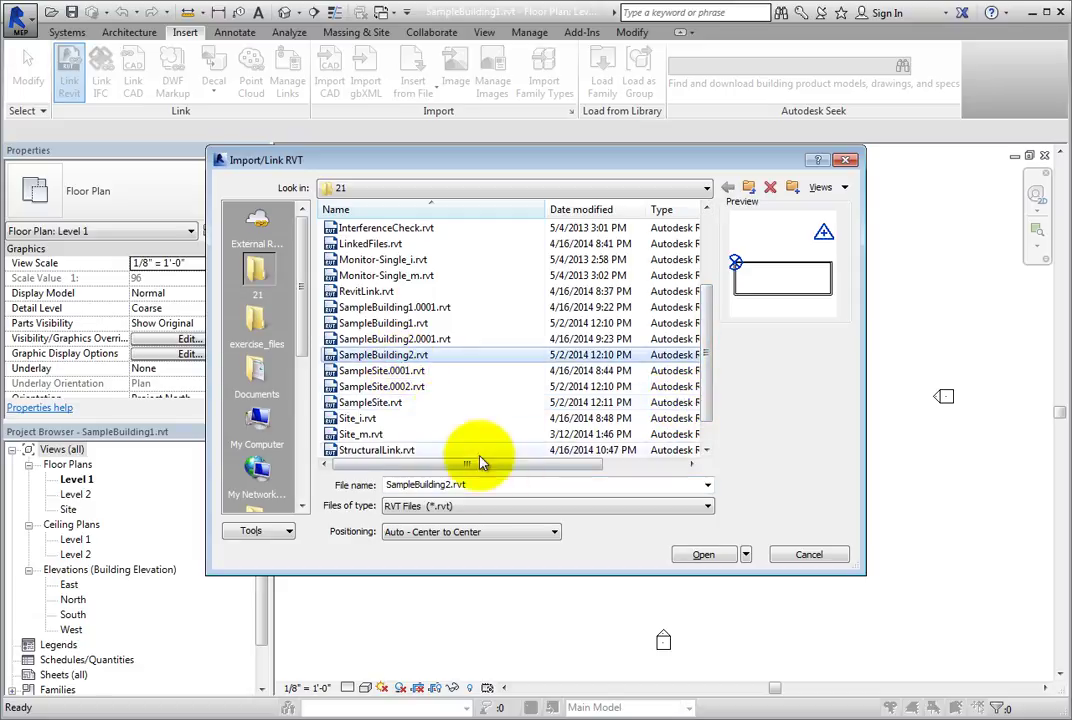
{"action": "left_click", "coordinate": [528, 532]}
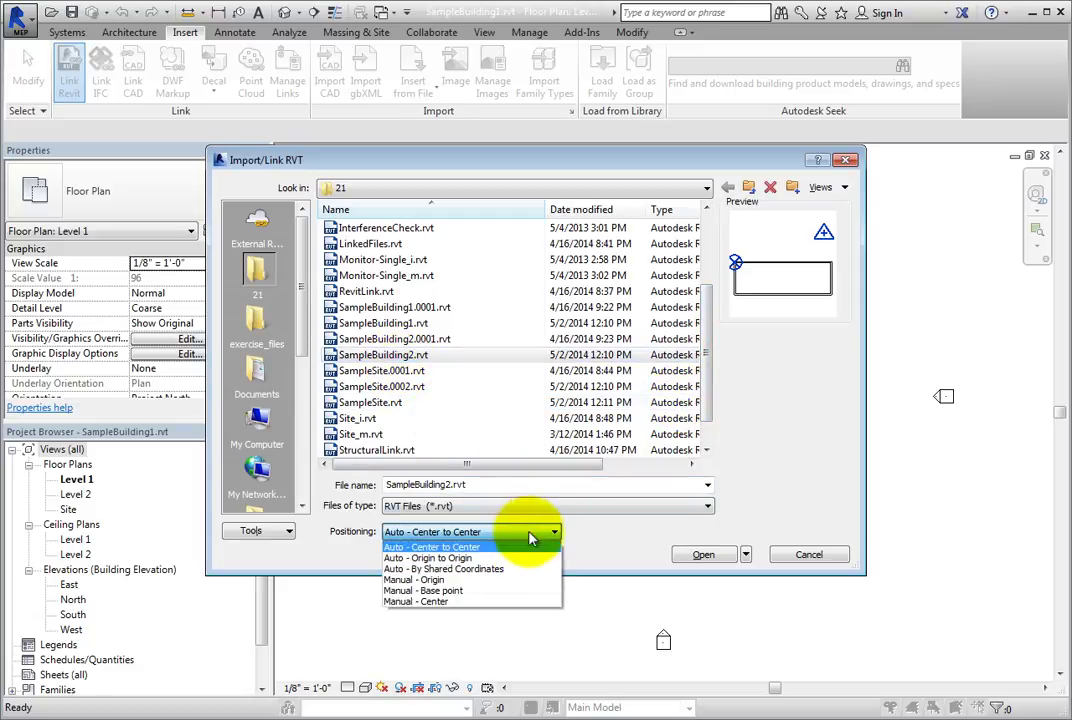
{"action": "left_click", "coordinate": [531, 571]}
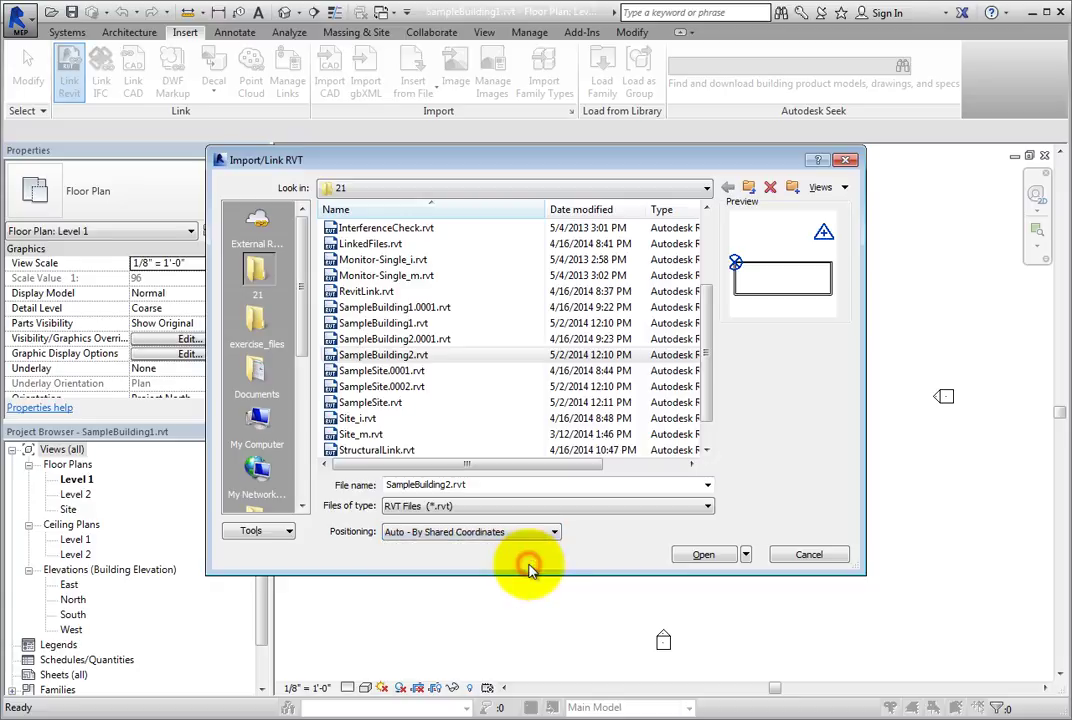
{"action": "left_click", "coordinate": [713, 559]}
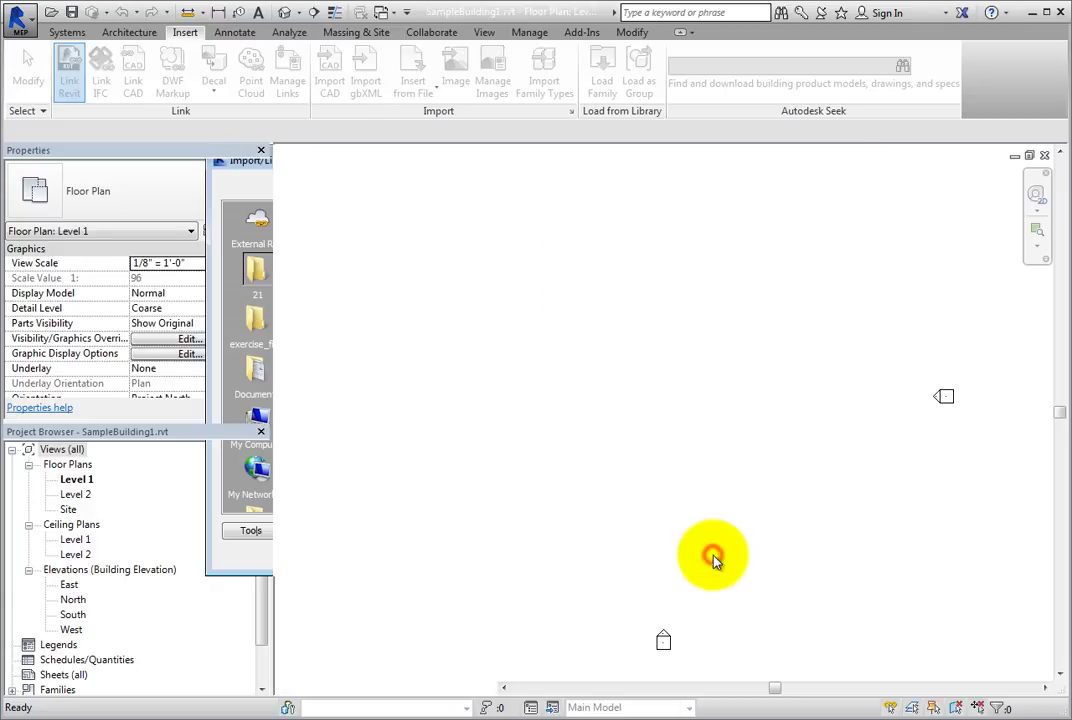
Zoom the plan to fit, then open the Site floor plan showing SampleBuilding2 beside SampleBuilding1.
{"action": "right_click", "coordinate": [482, 597]}
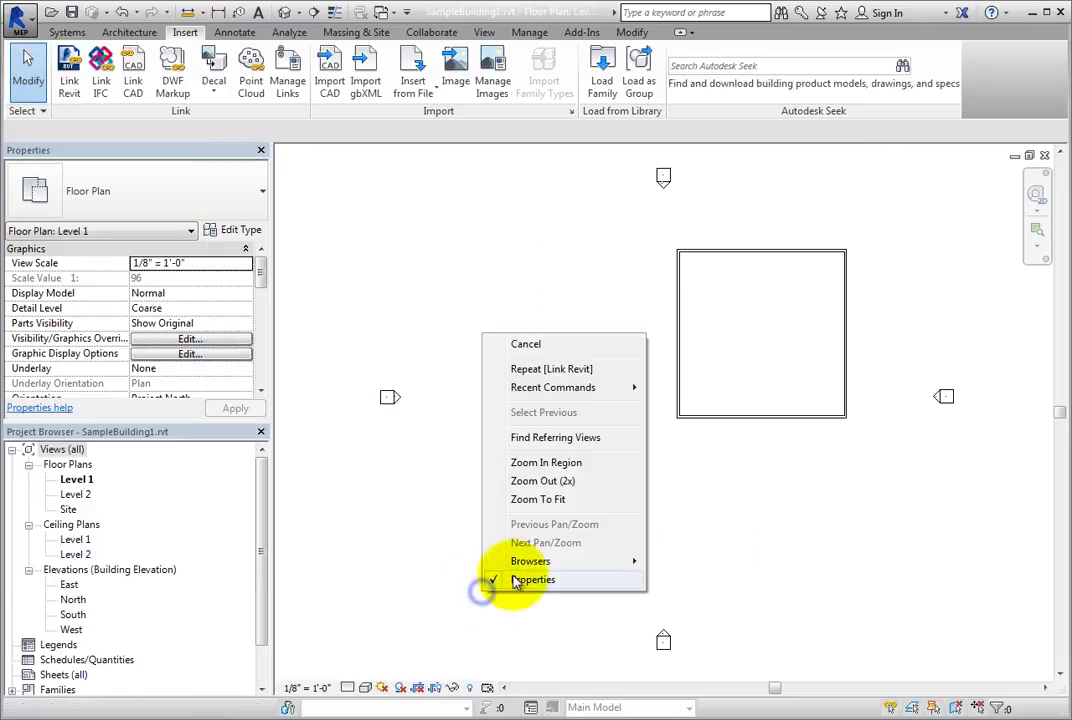
{"action": "left_click", "coordinate": [579, 503]}
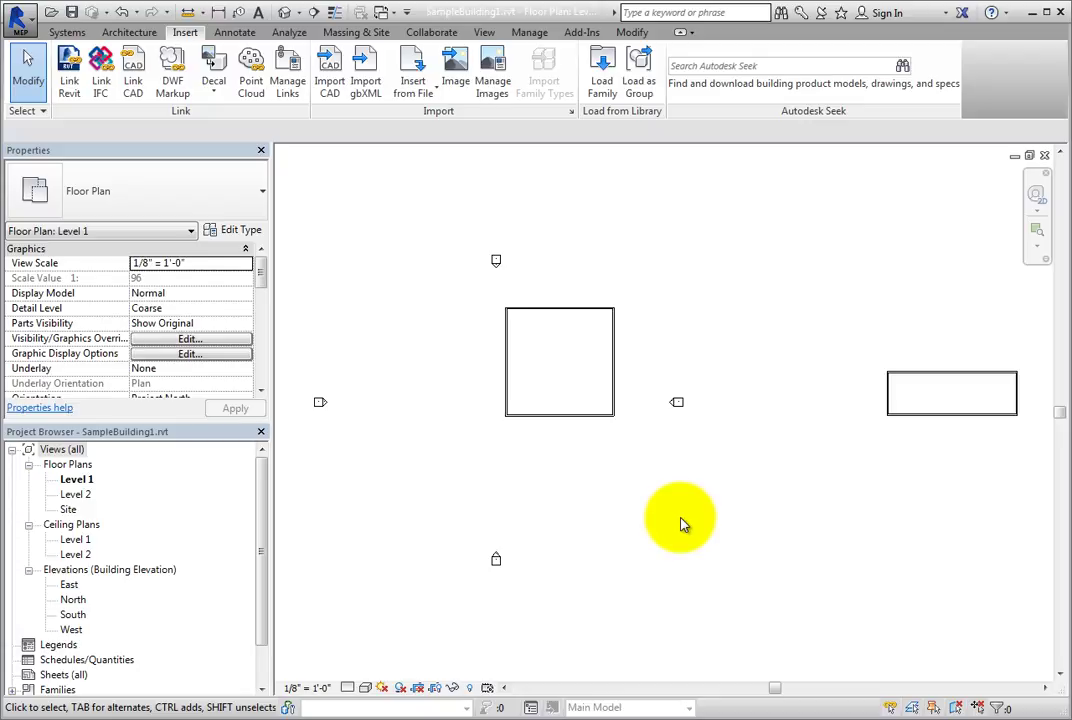
{"action": "left_click", "coordinate": [67, 511]}
{"action": "left_click", "coordinate": [67, 511]}
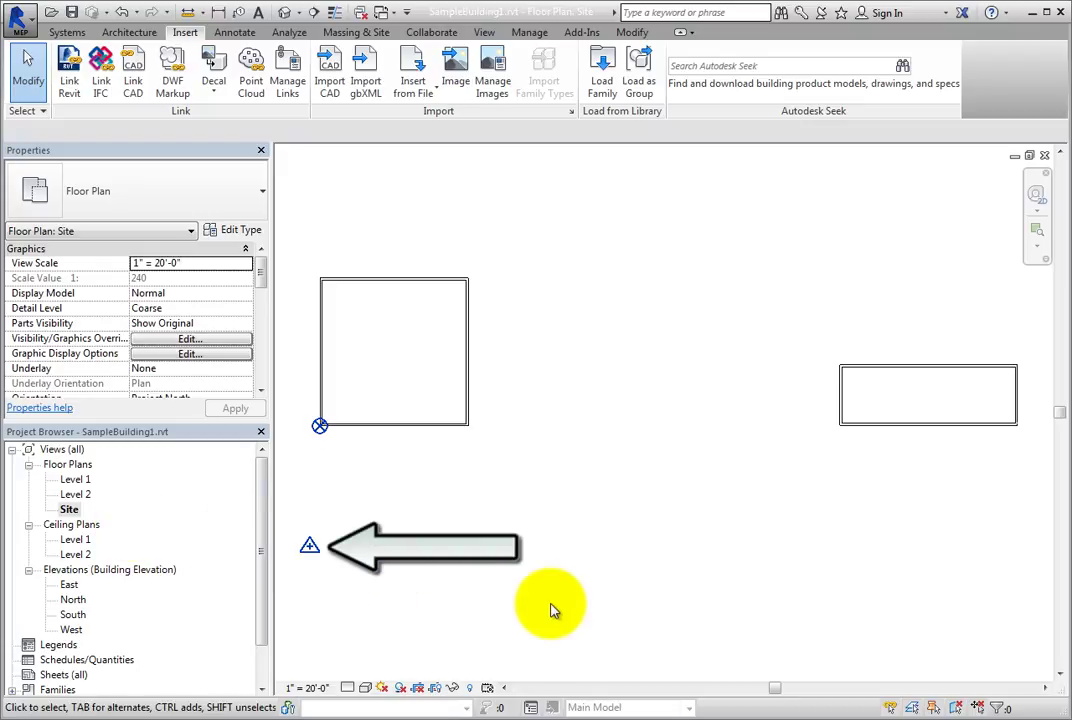